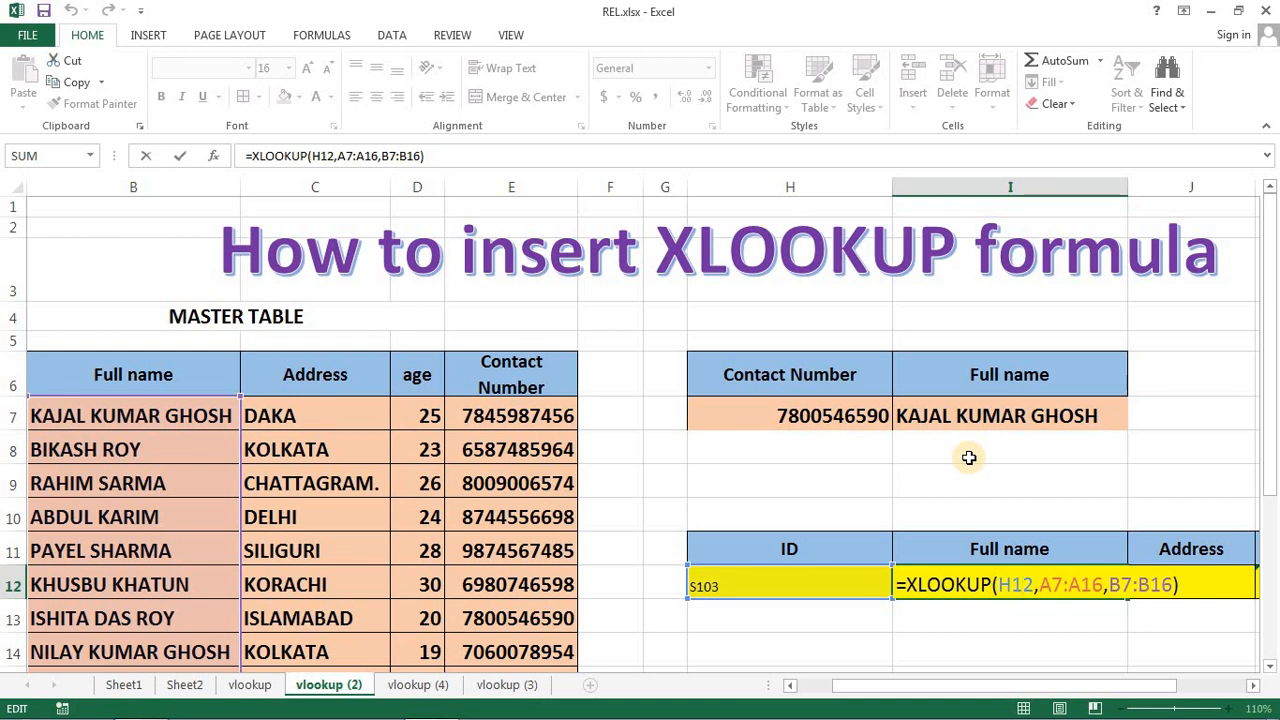
- Commit the formula =XLOOKUP(H12,A7:A16,B7:B16) in cell I12 of the ID lookup table
click(969, 457)
key(Return)
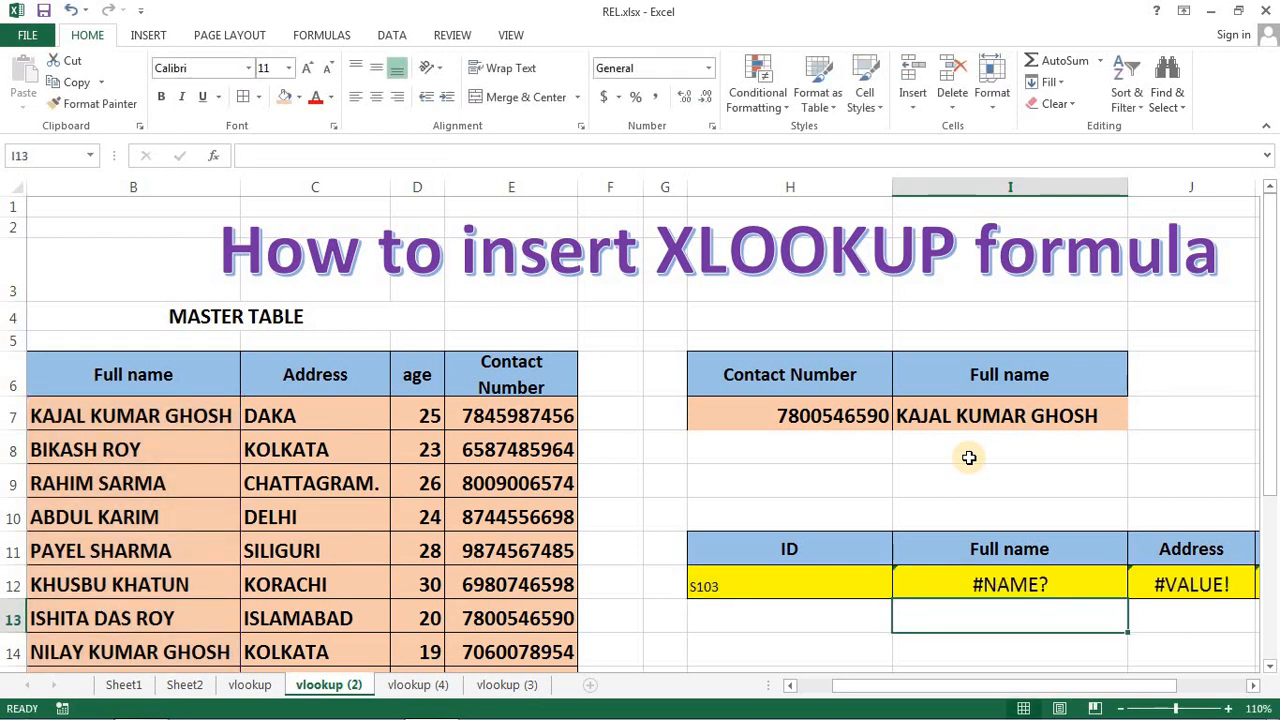
- Check whether XLOOKUP is suggested when starting a formula in cell H9, clearing the entry when done
click(790, 468)
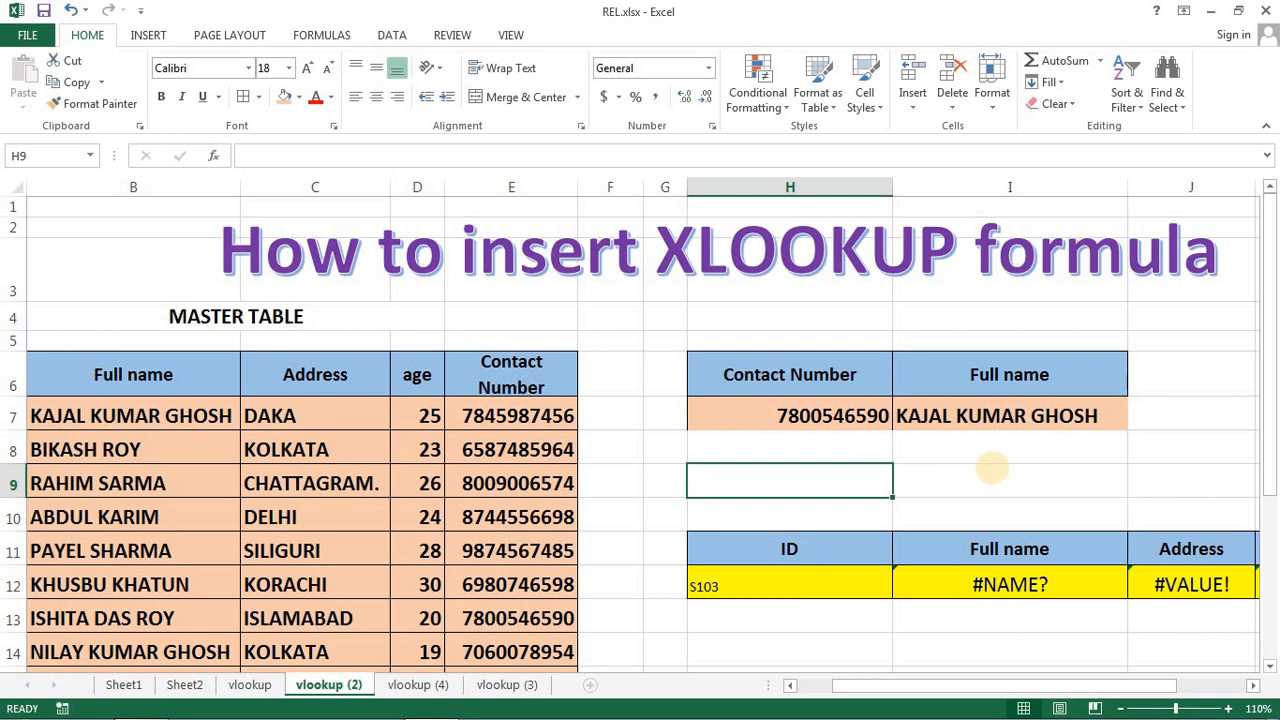
text(=)
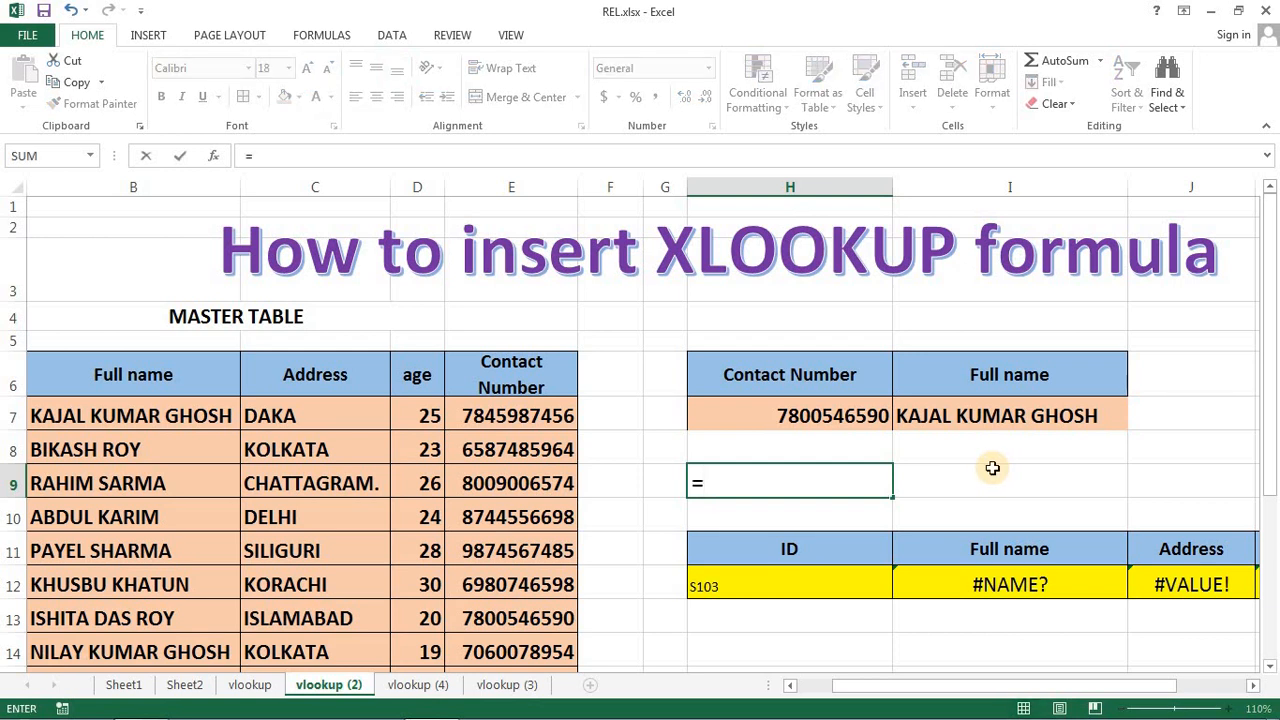
text(xl)
key(BackSpace)
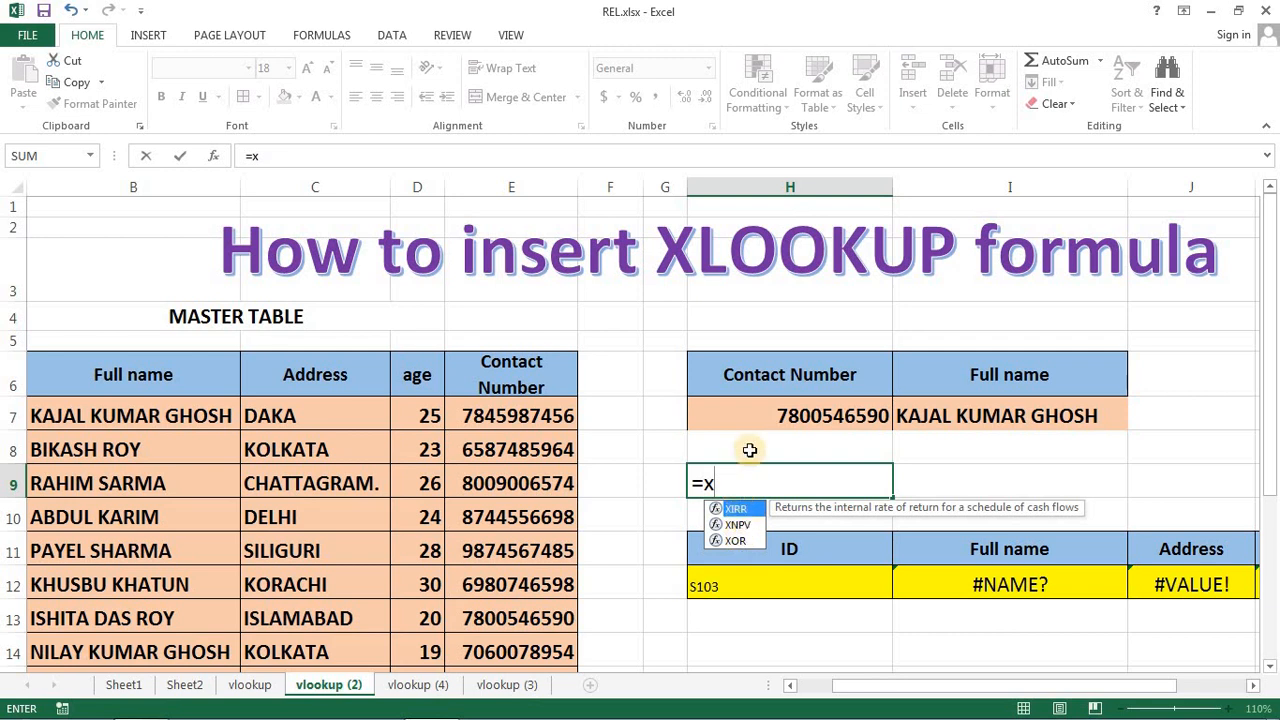
key(BackSpace)
key(BackSpace)
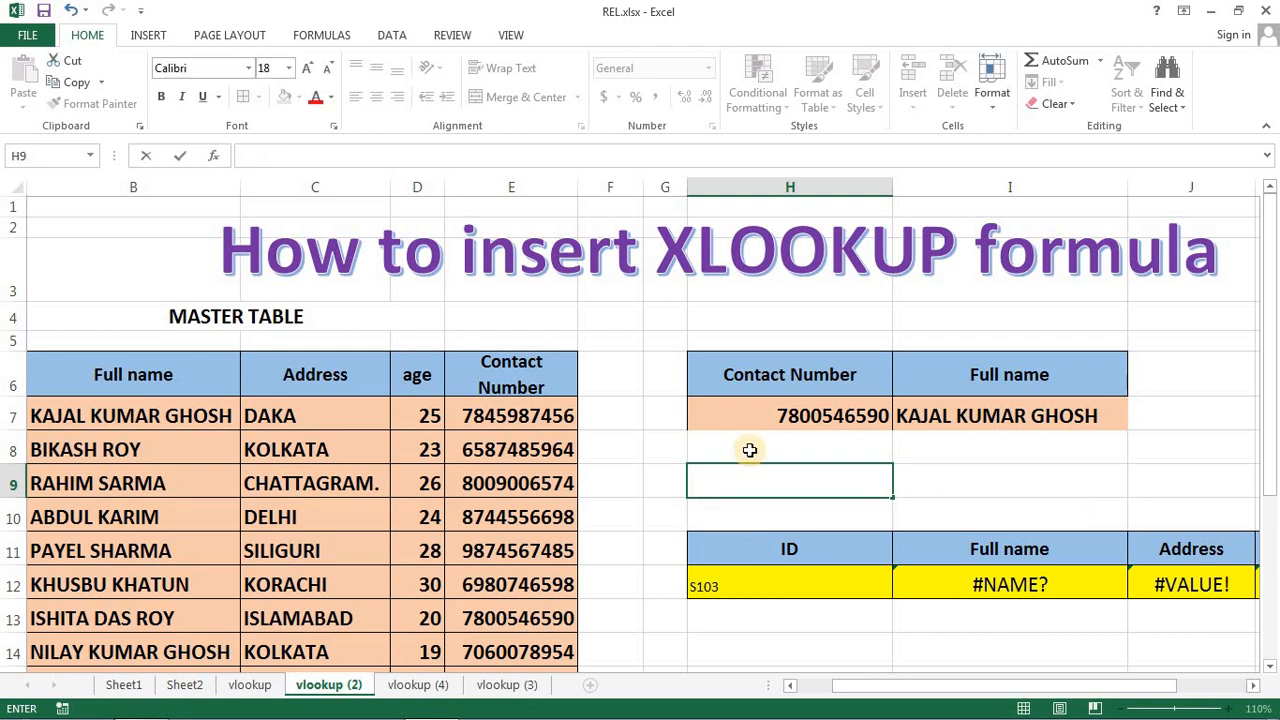
click(750, 451)
click(937, 480)
click(752, 488)
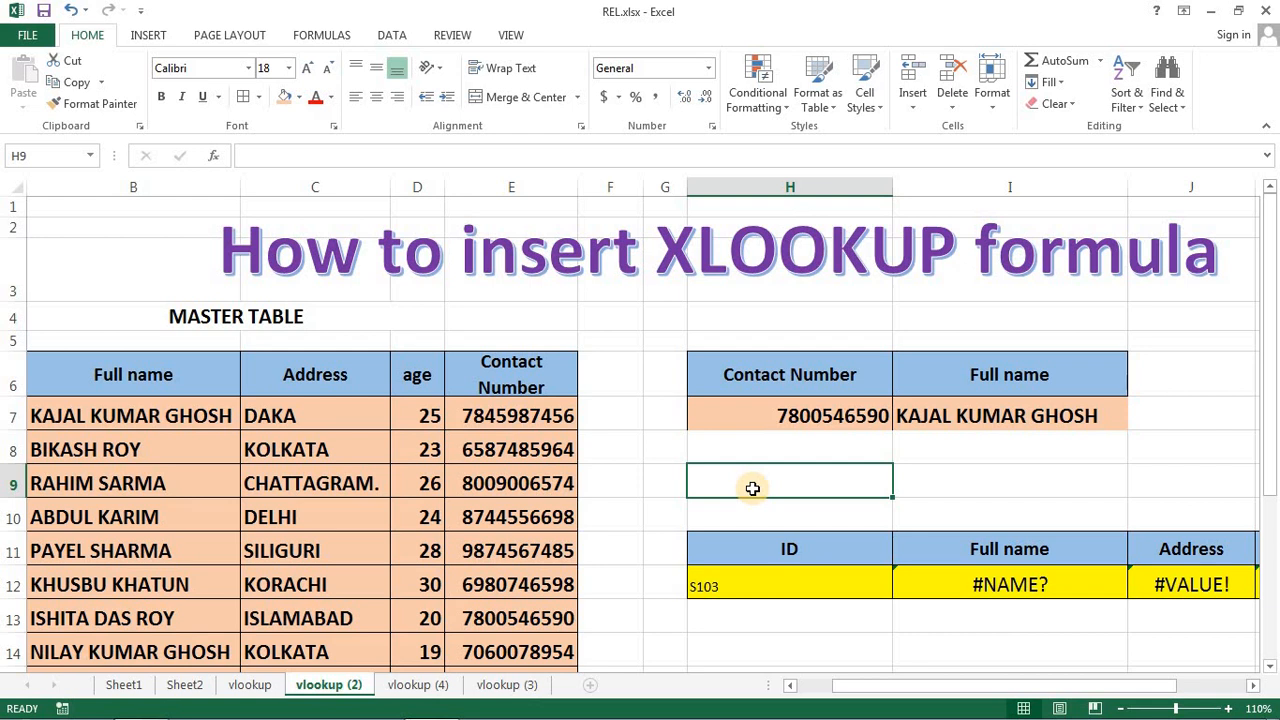
- Switch to Windows Explorer and view the add-in files in the XLOOKUP UPDATE folder
mouse_move(298, 716)
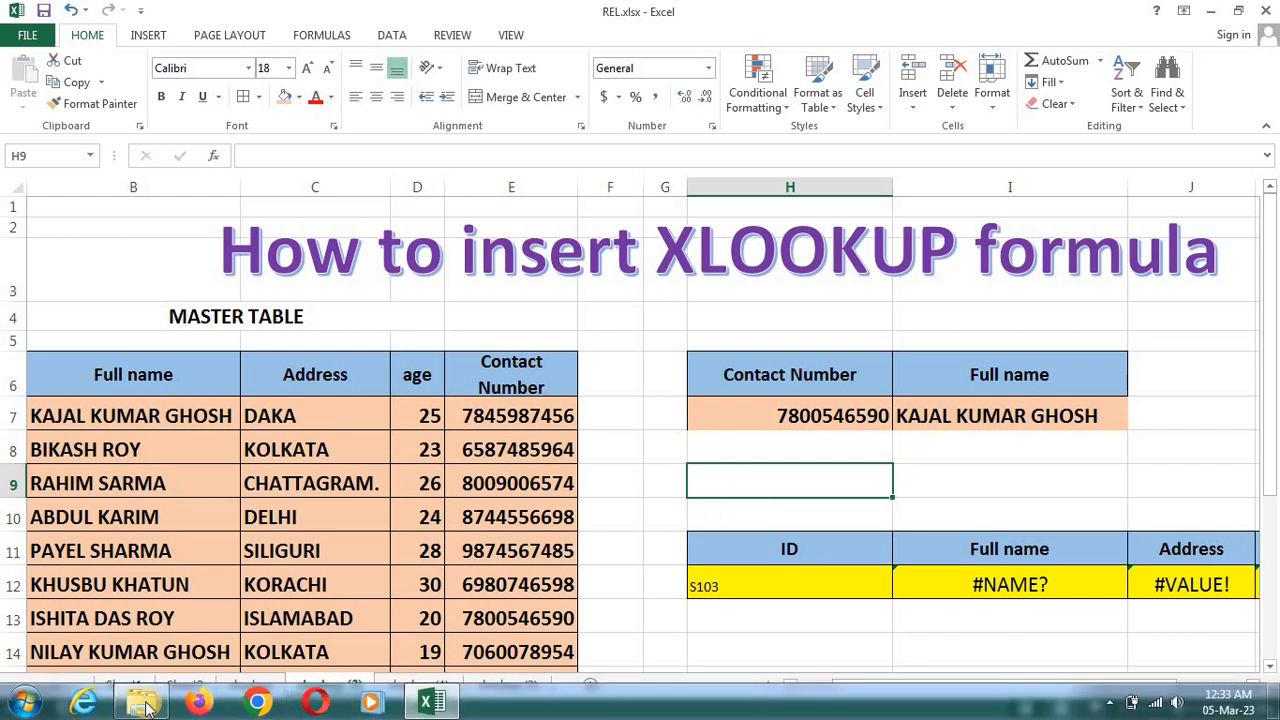
click(146, 705)
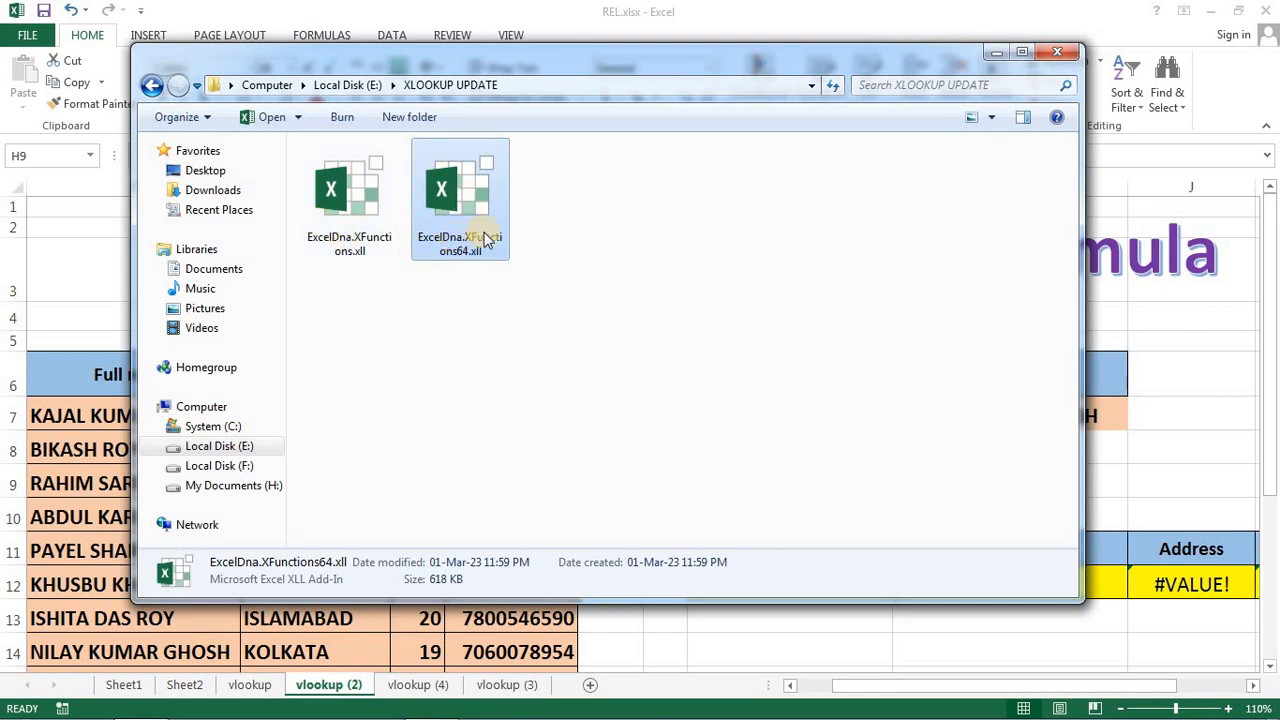
click(1001, 57)
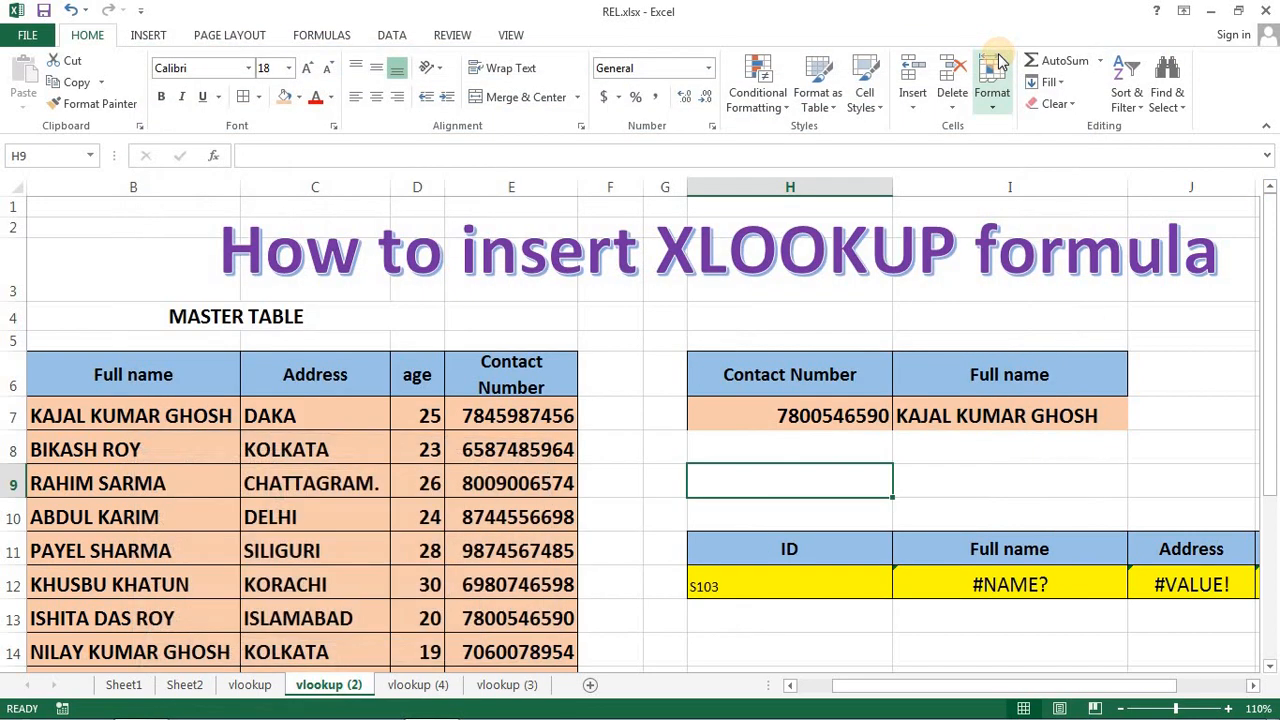
- Check the Windows system type in the Computer properties on the desktop
click(1210, 17)
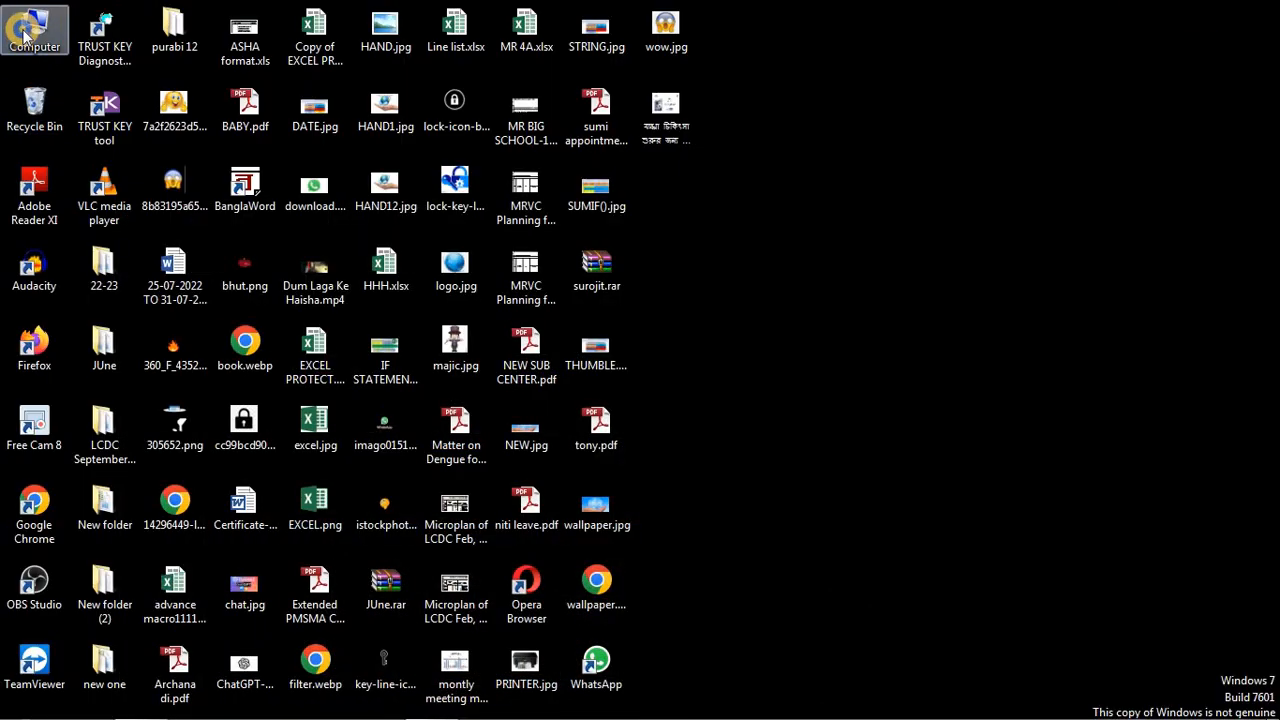
right_click(22, 32)
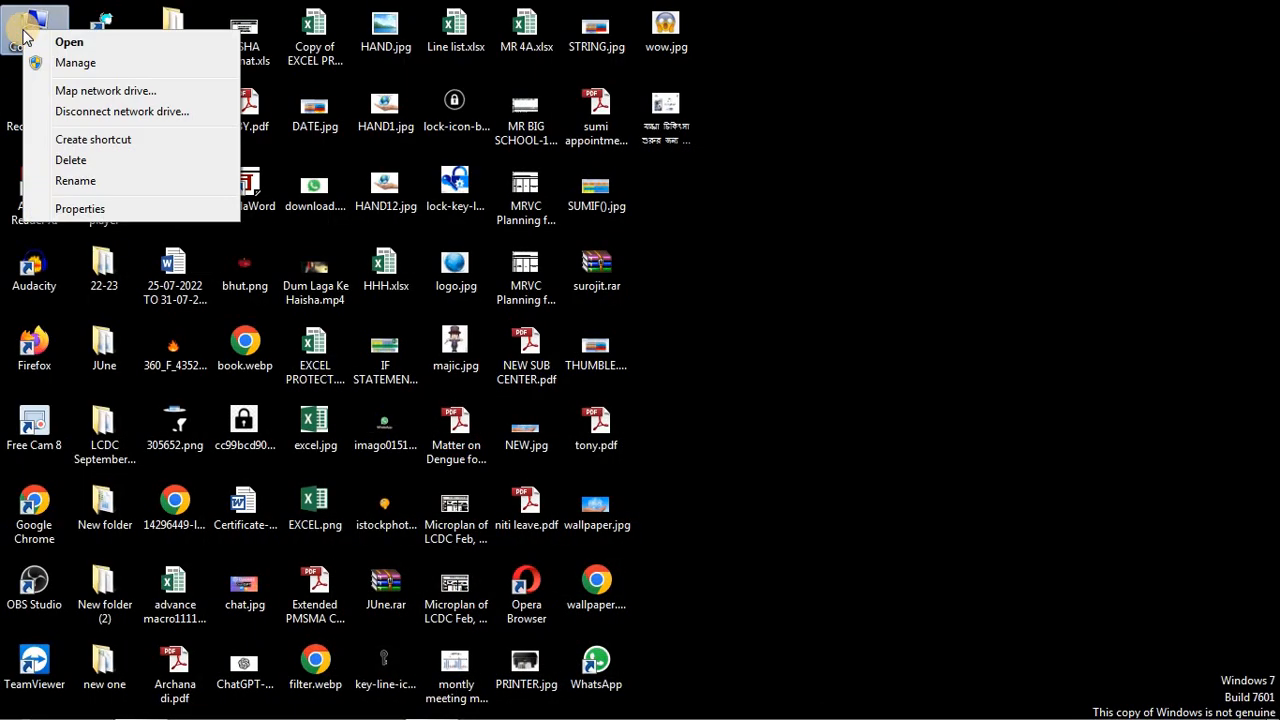
click(76, 207)
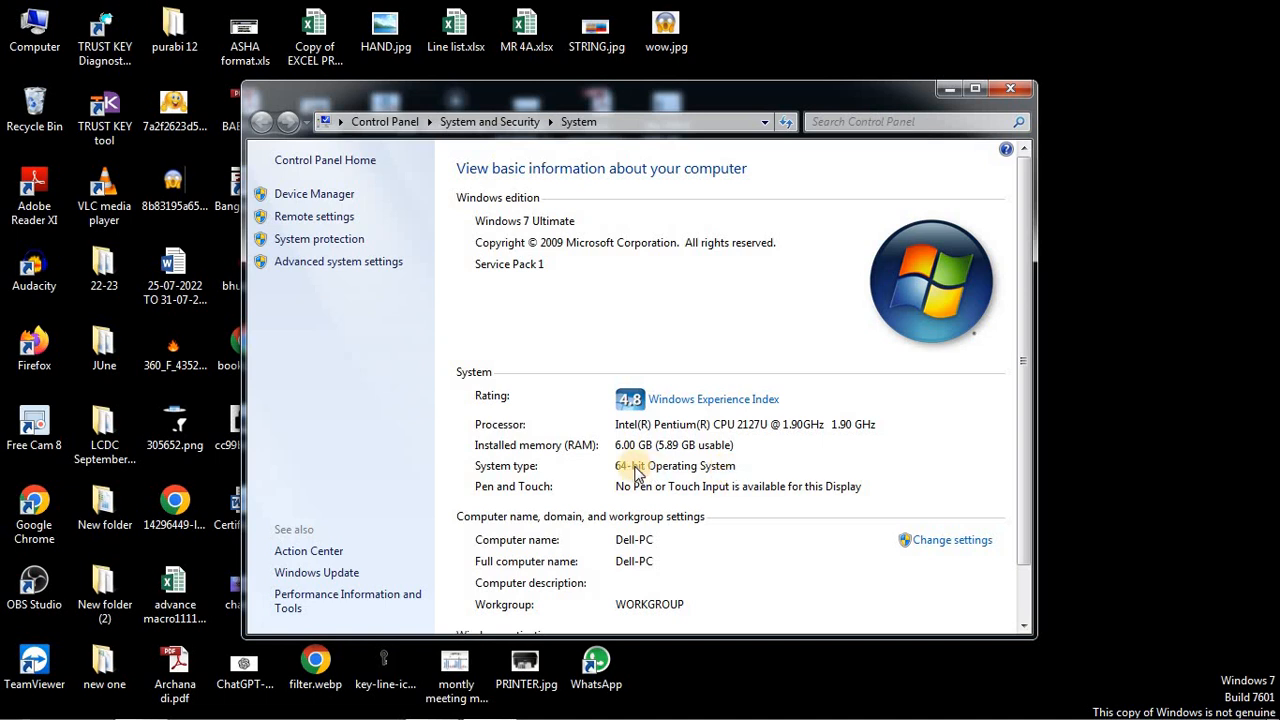
click(1012, 90)
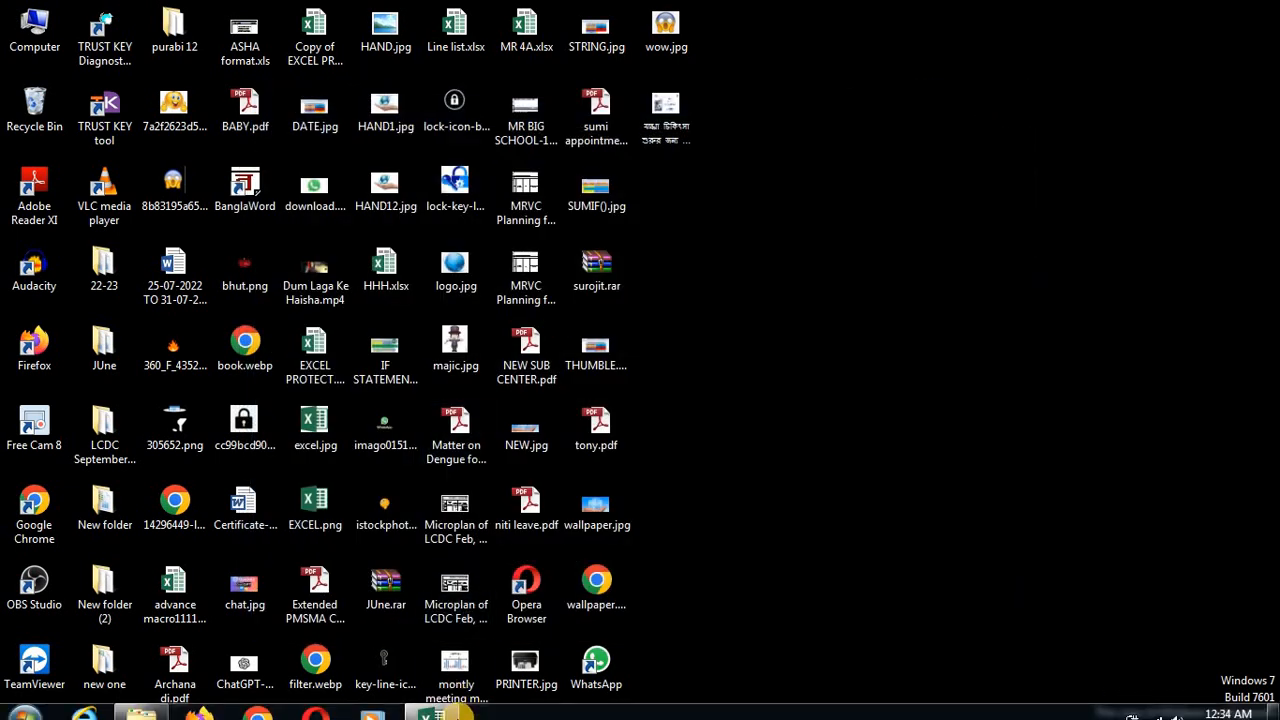
- Locate the XLOOKUP UPDATE folder on Local Disk (E:) in Windows Explorer and view its add-in files
click(190, 705)
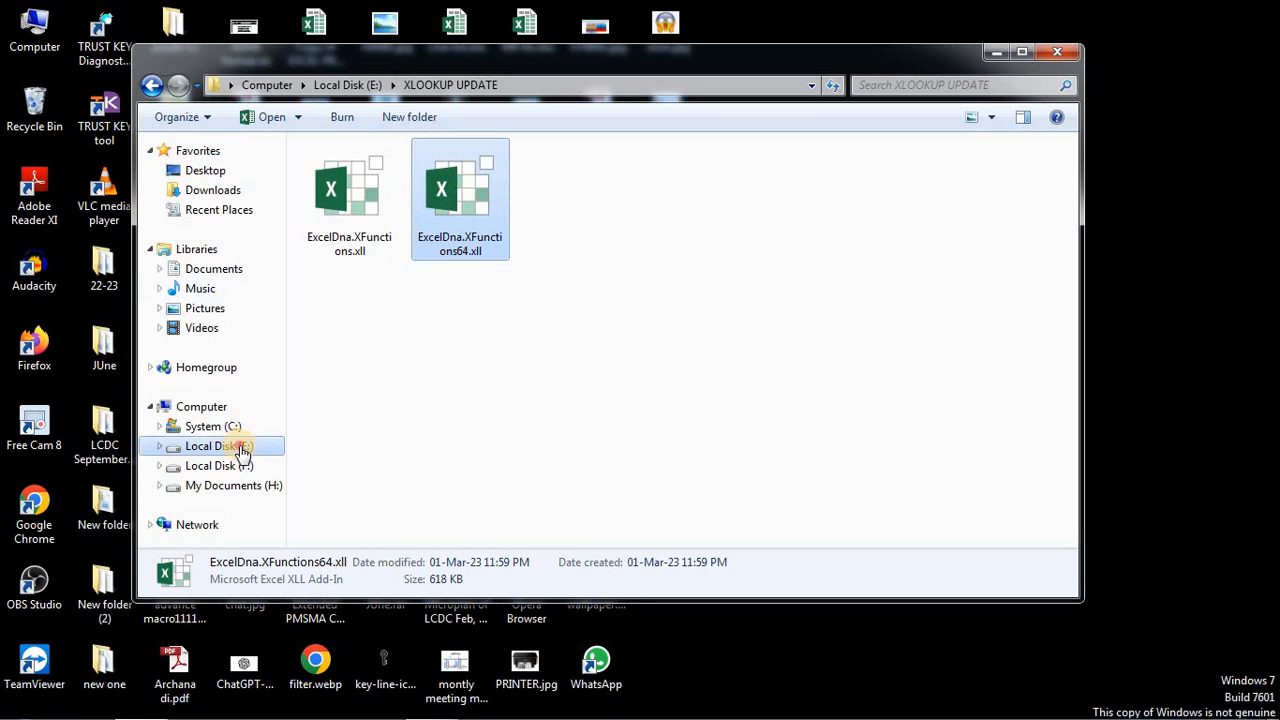
click(241, 452)
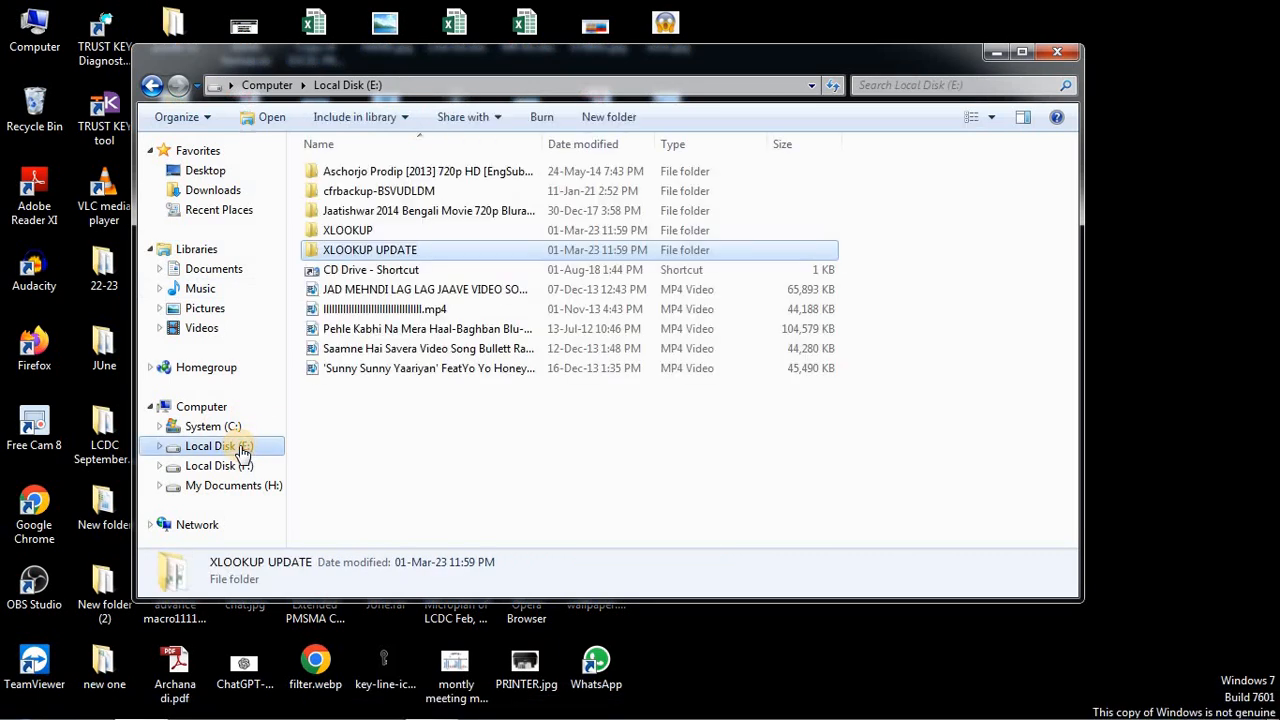
double_click(405, 254)
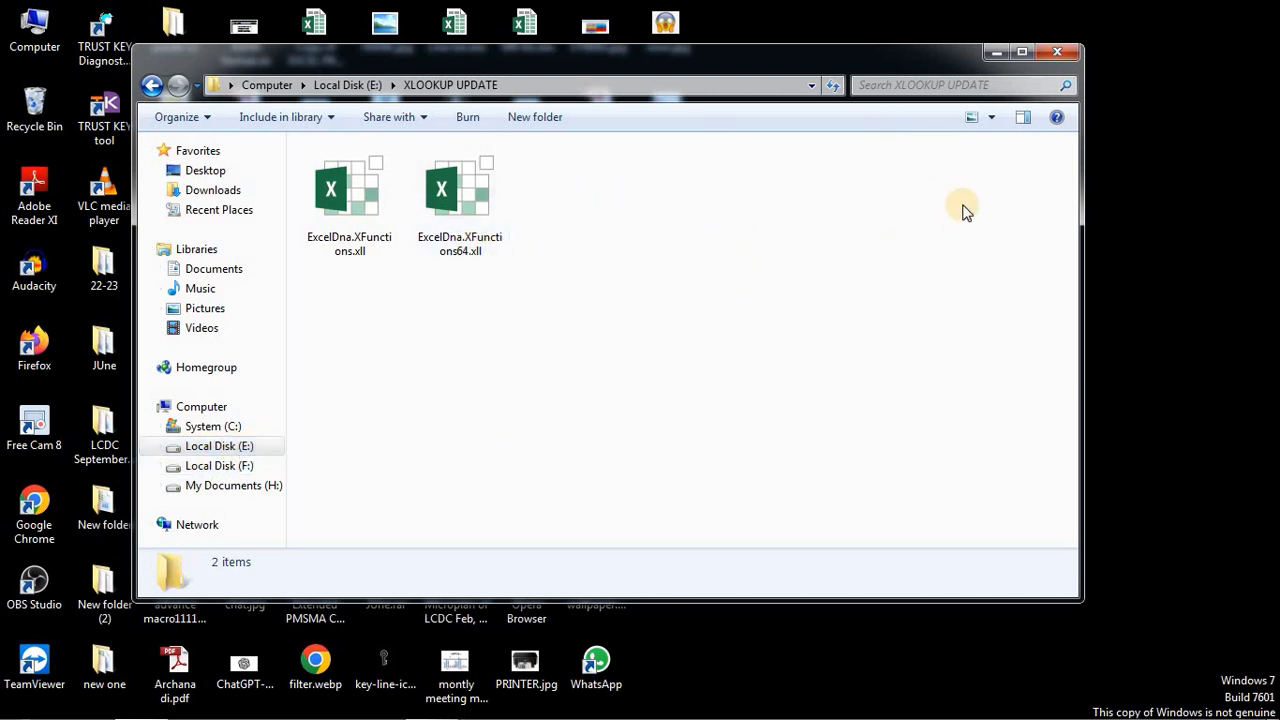
click(997, 52)
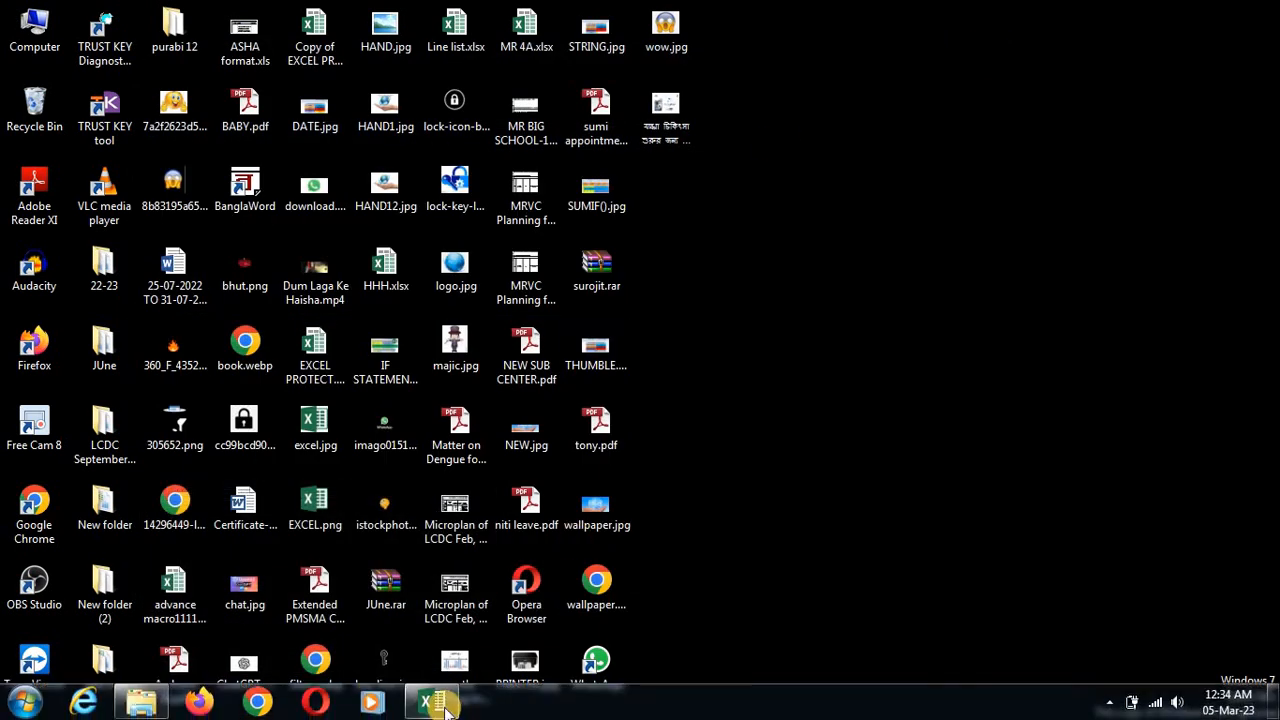
- Switch back to Excel and open the Excel Add-ins manager from the Excel Options
click(445, 704)
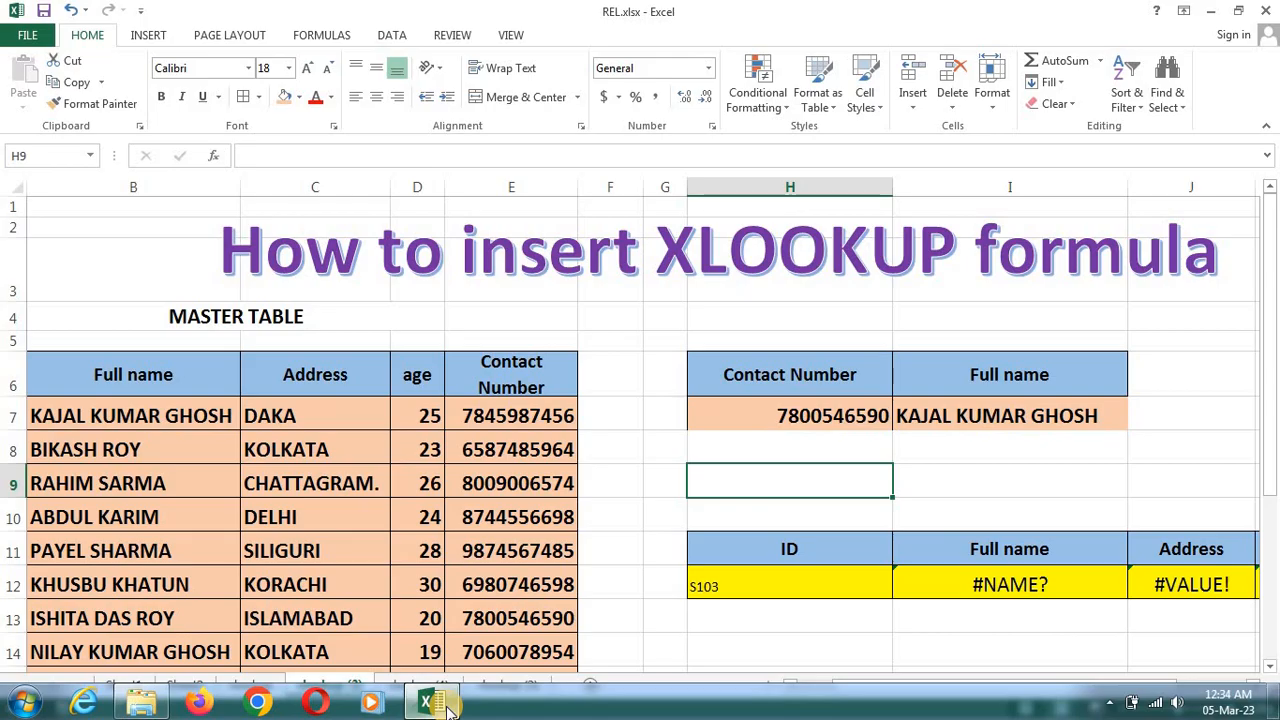
click(622, 316)
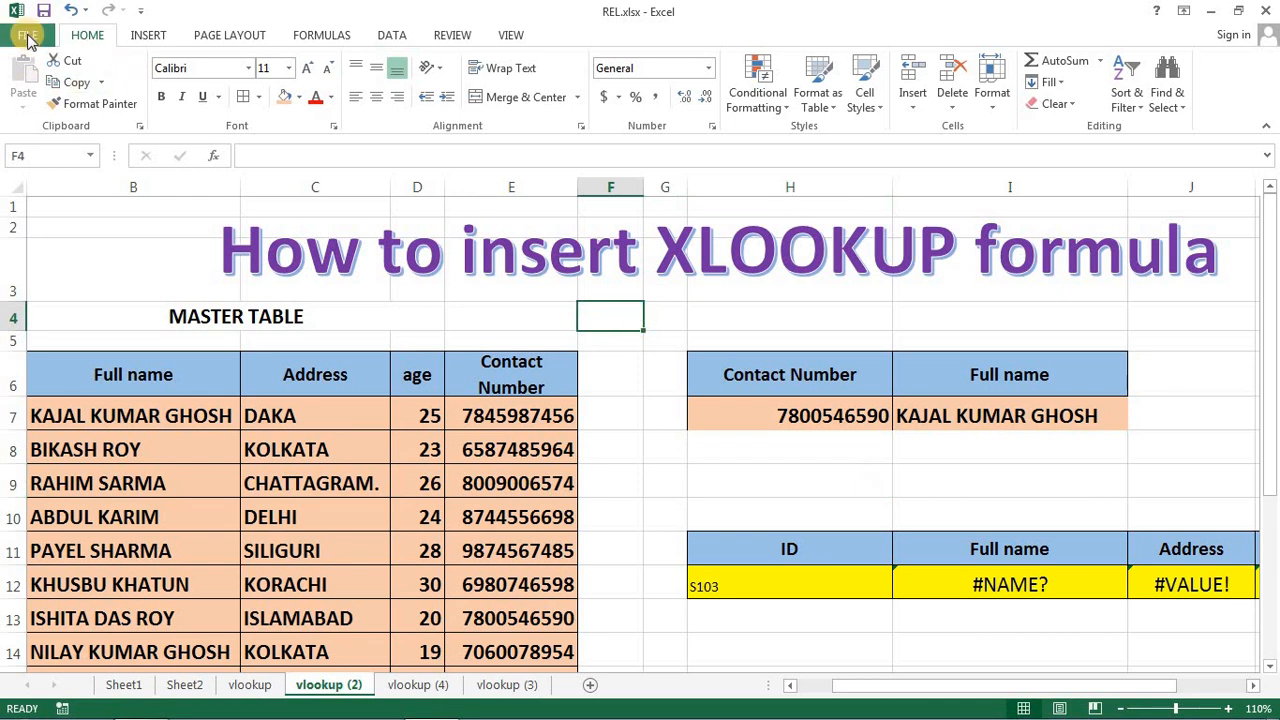
click(27, 37)
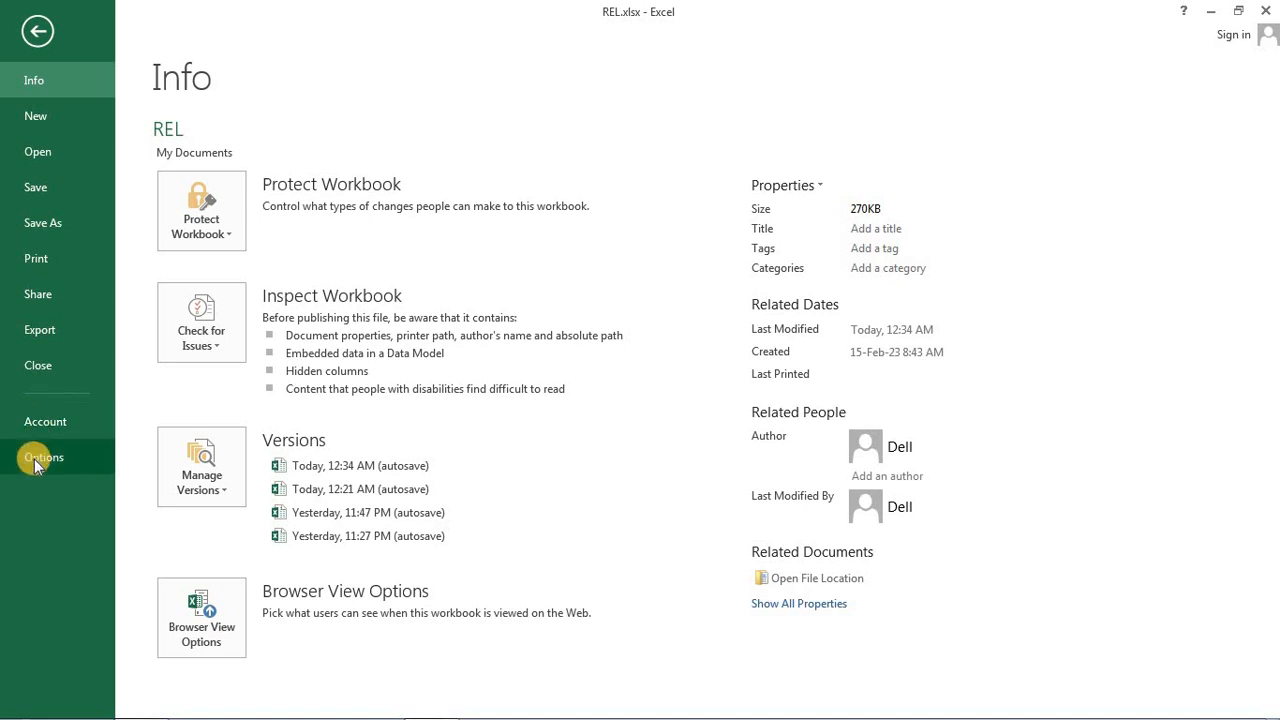
click(40, 458)
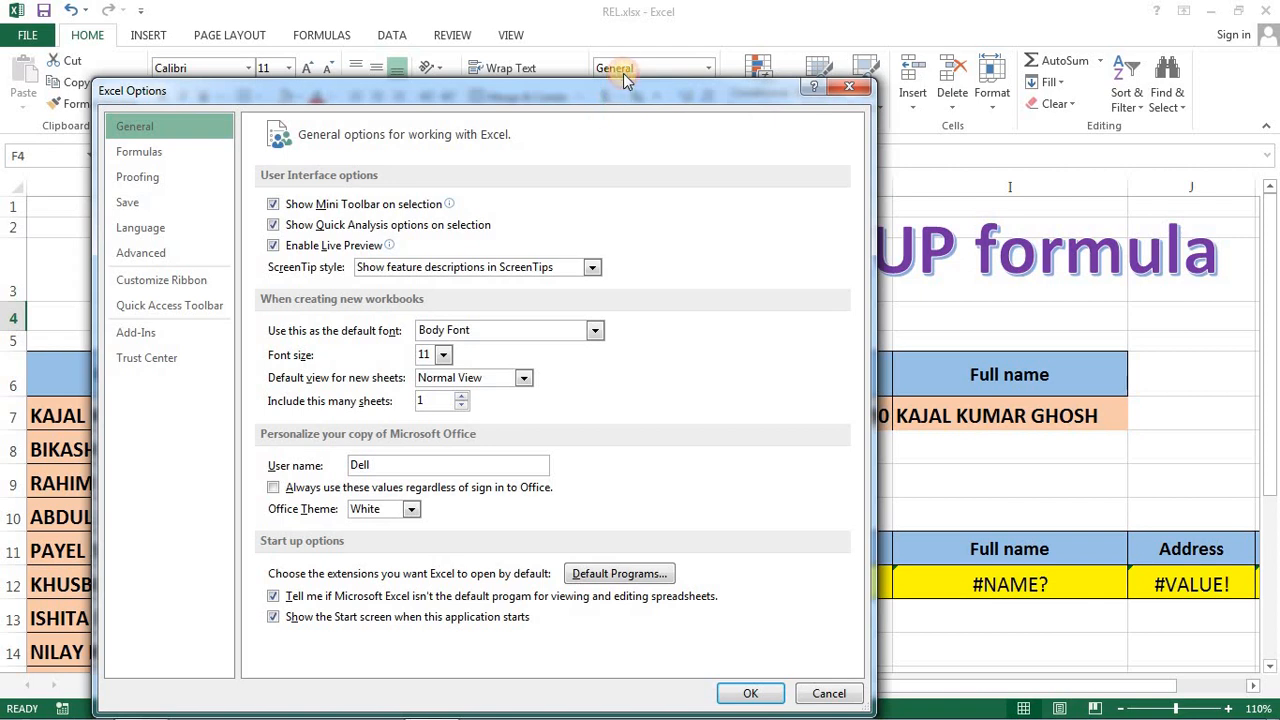
drag(612, 89, 686, 36)
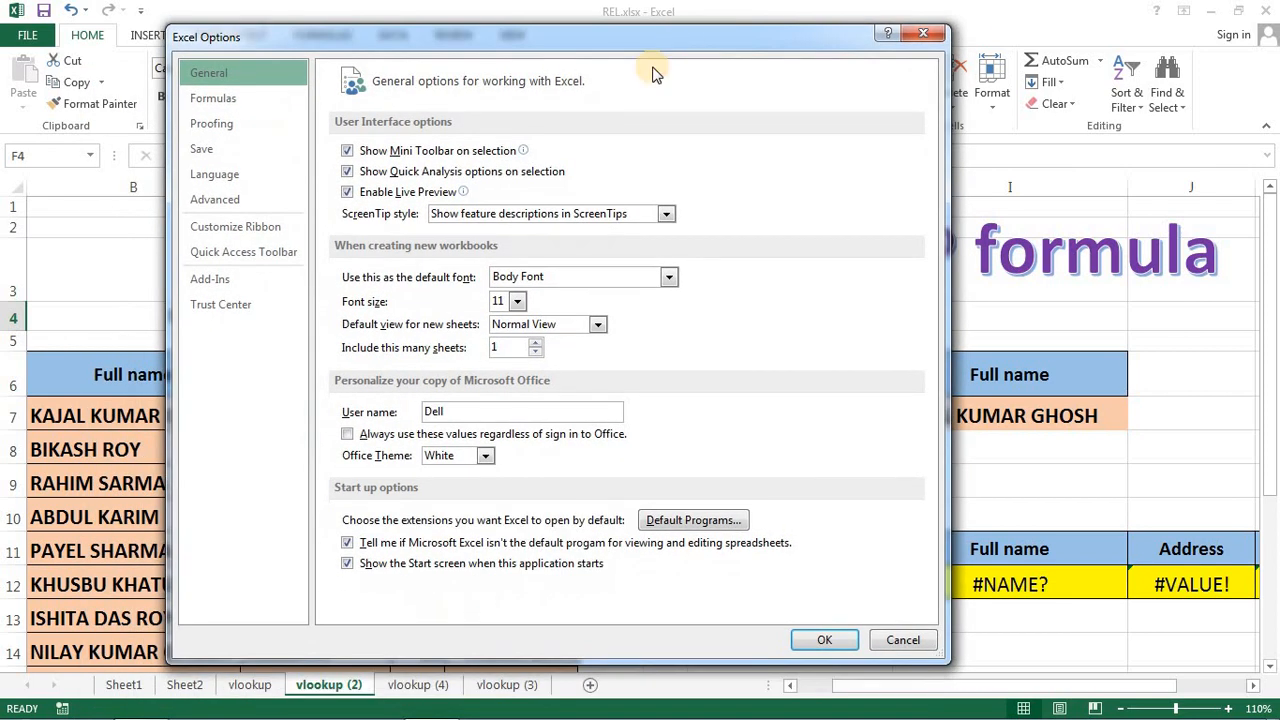
click(214, 284)
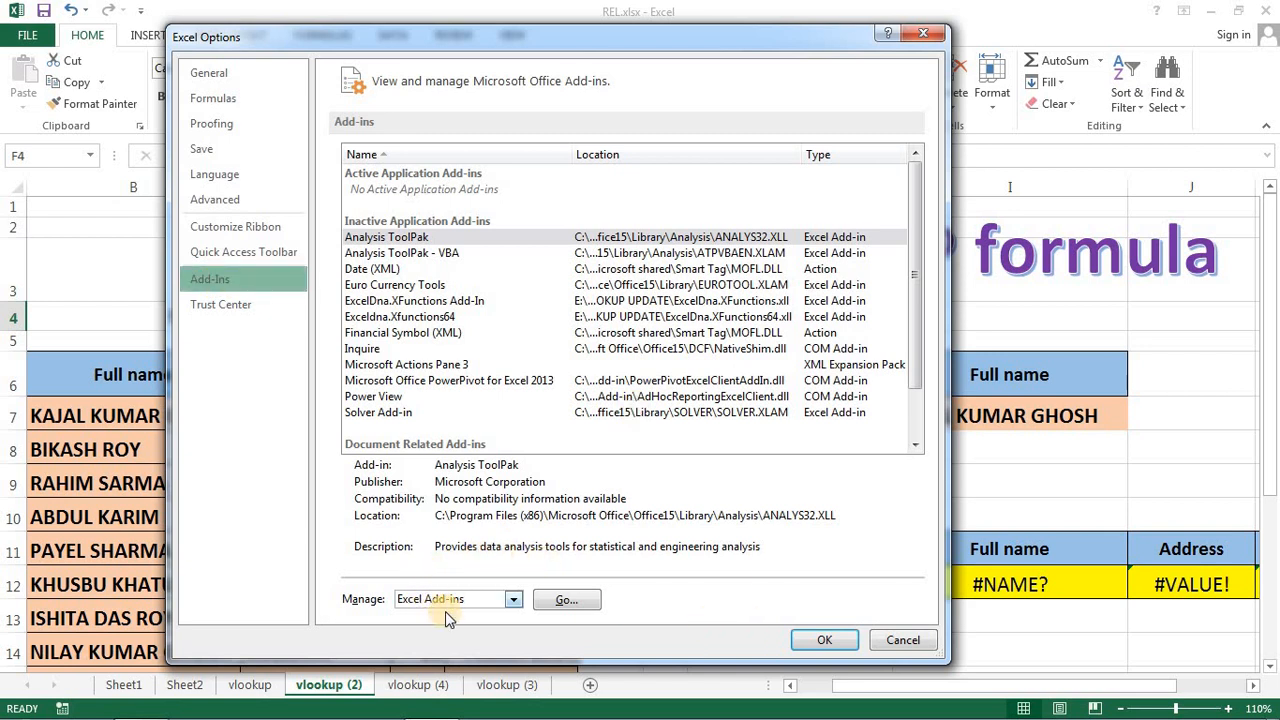
click(513, 600)
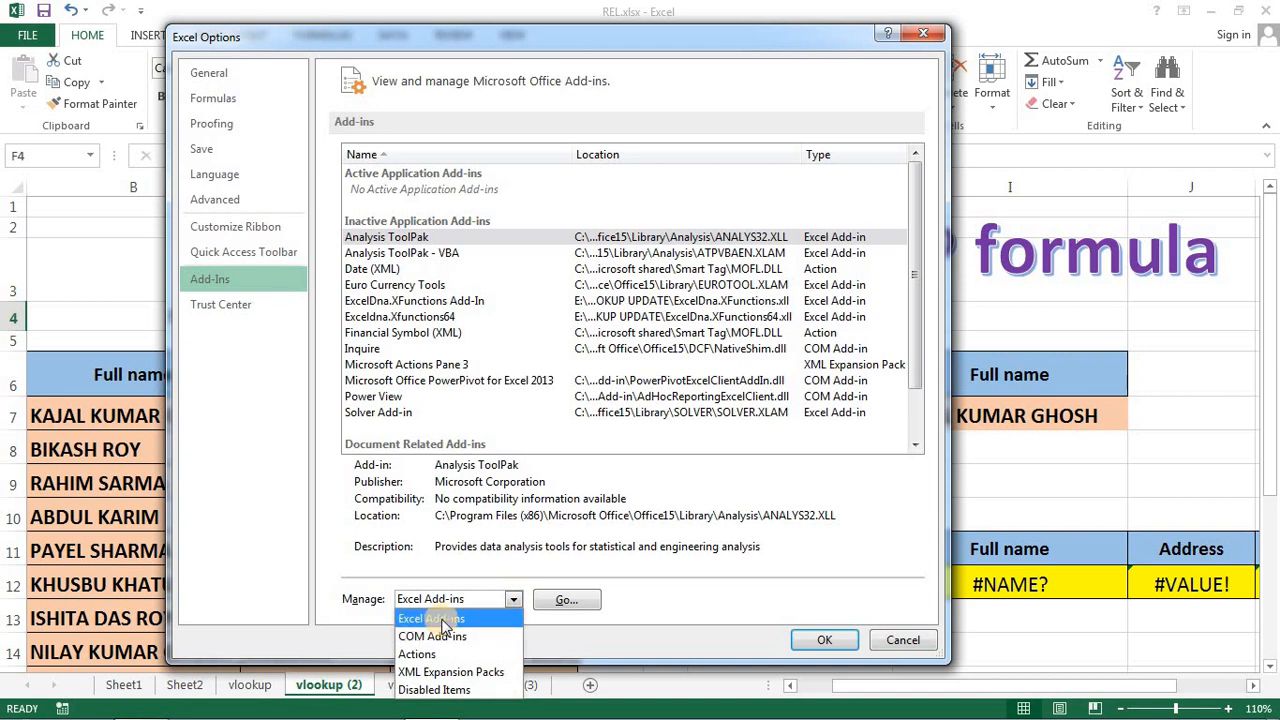
click(442, 620)
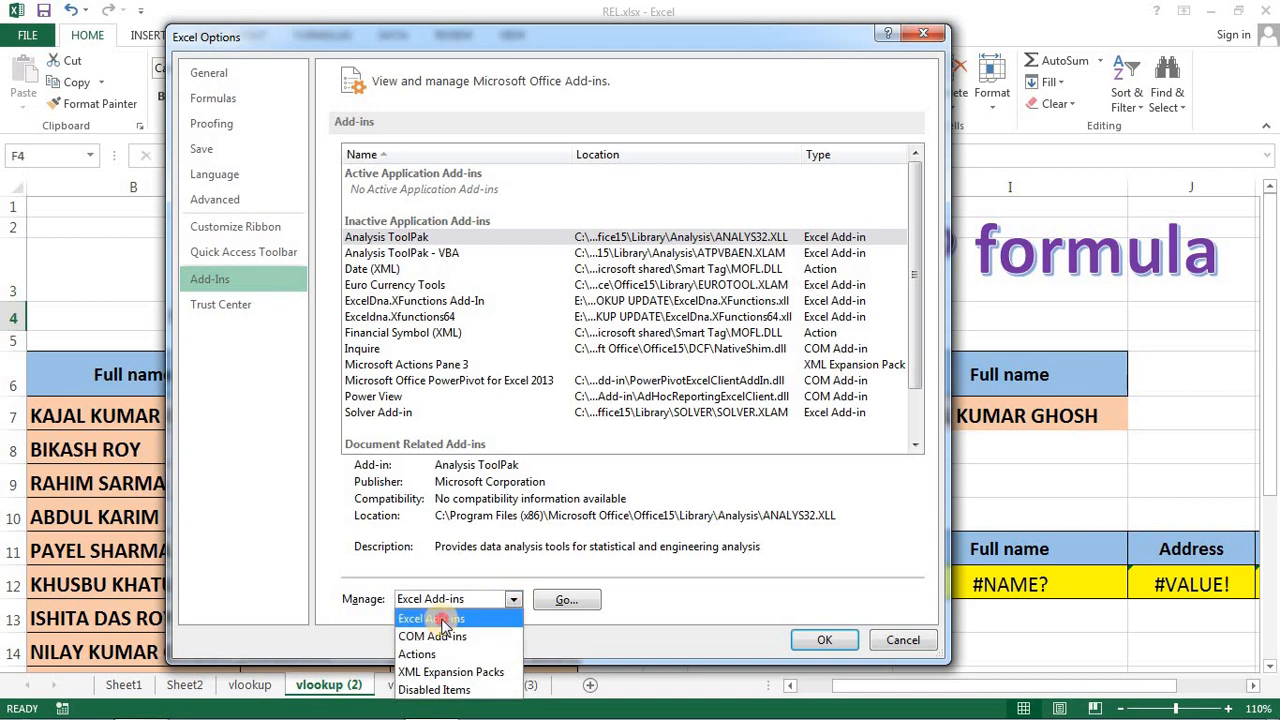
click(582, 599)
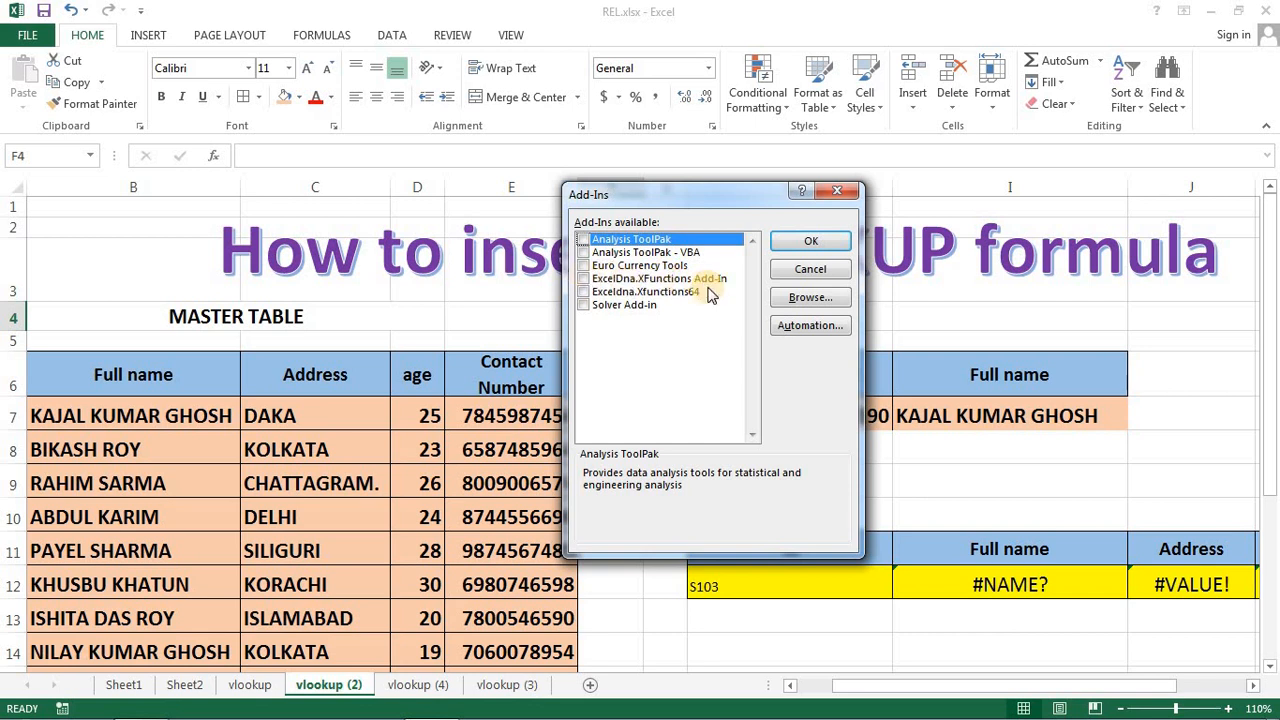
- Try to add ExcelDna.XFunctions64.xll from the XLOOKUP UPDATE folder on Local Disk (E:) as an add-in
click(805, 298)
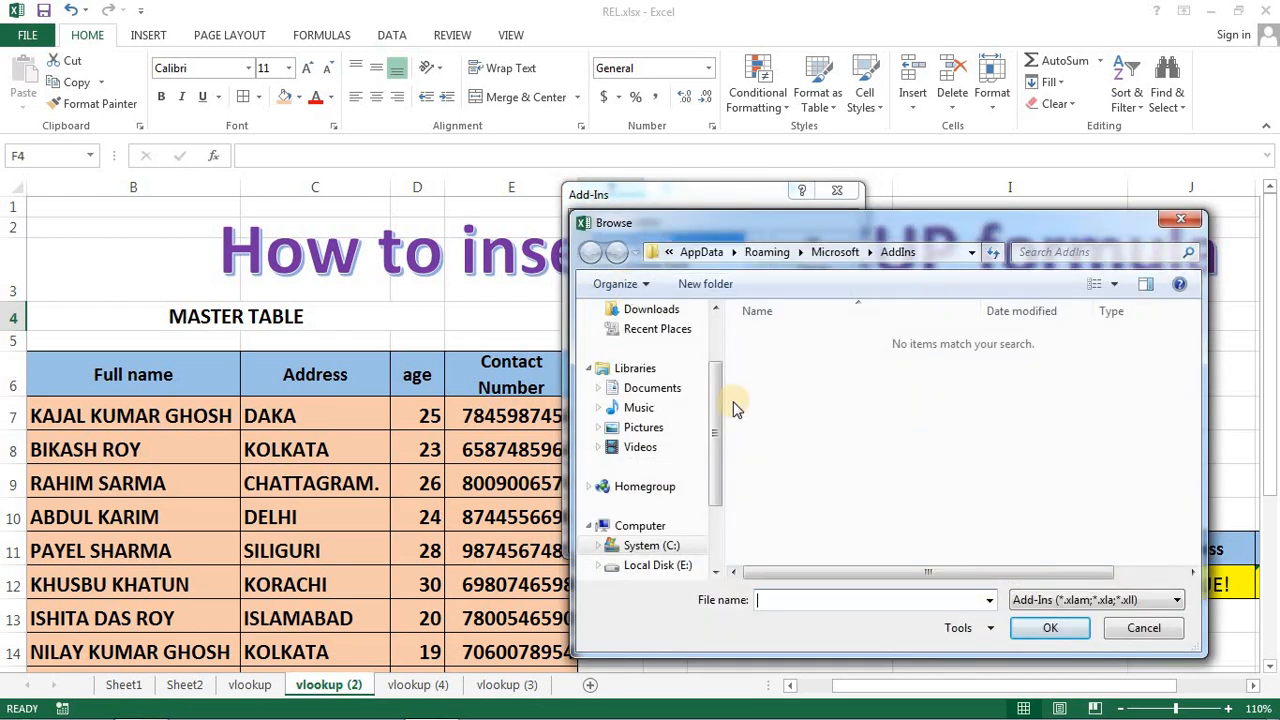
scroll(660, 565, down, 1)
click(657, 550)
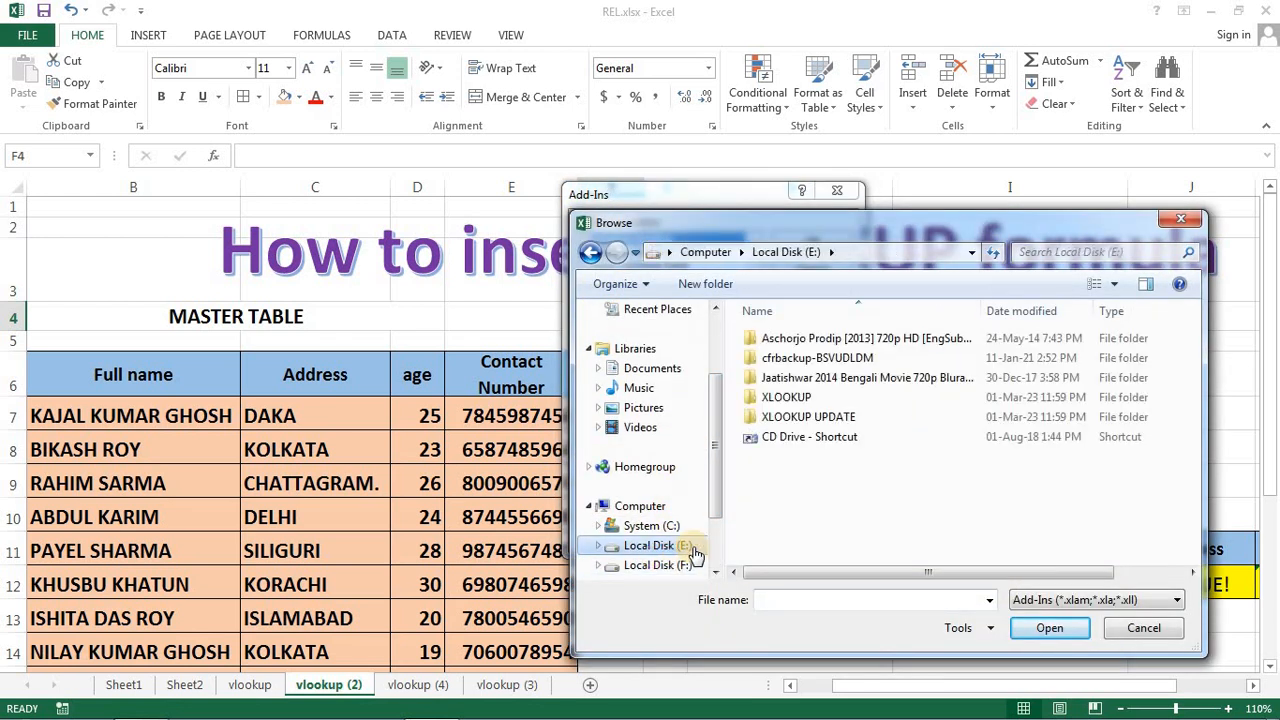
double_click(827, 420)
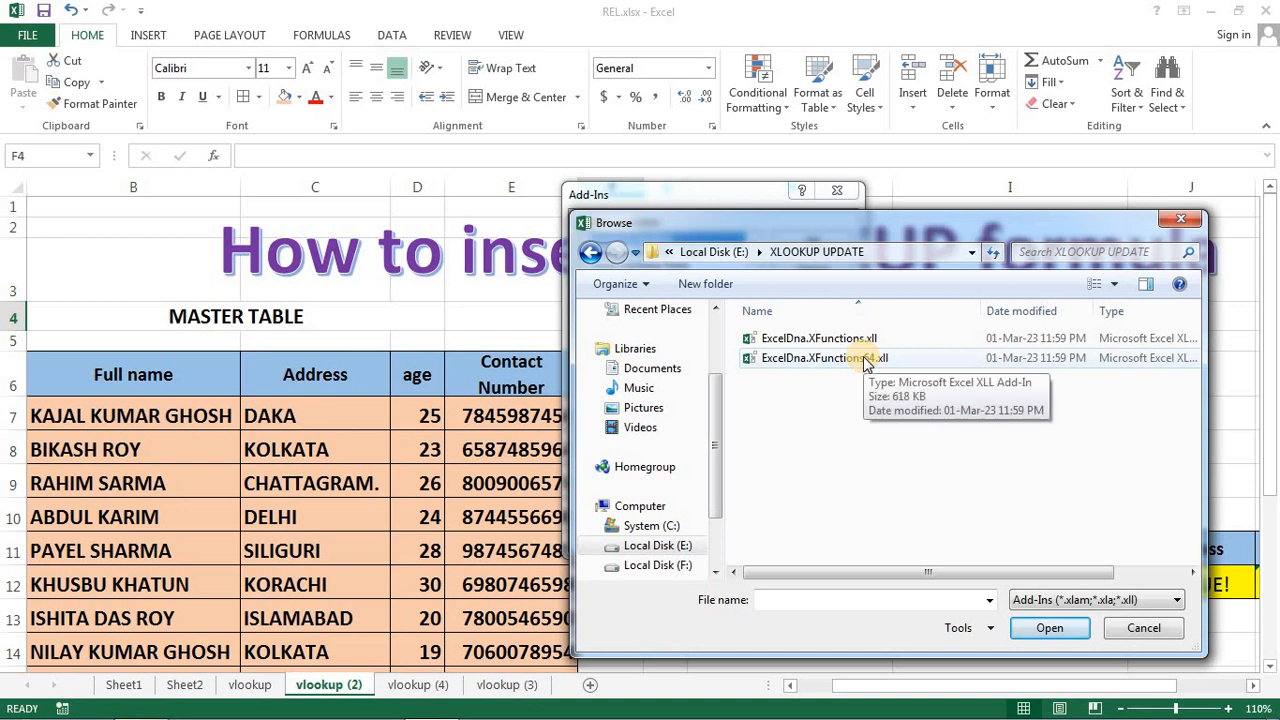
click(866, 360)
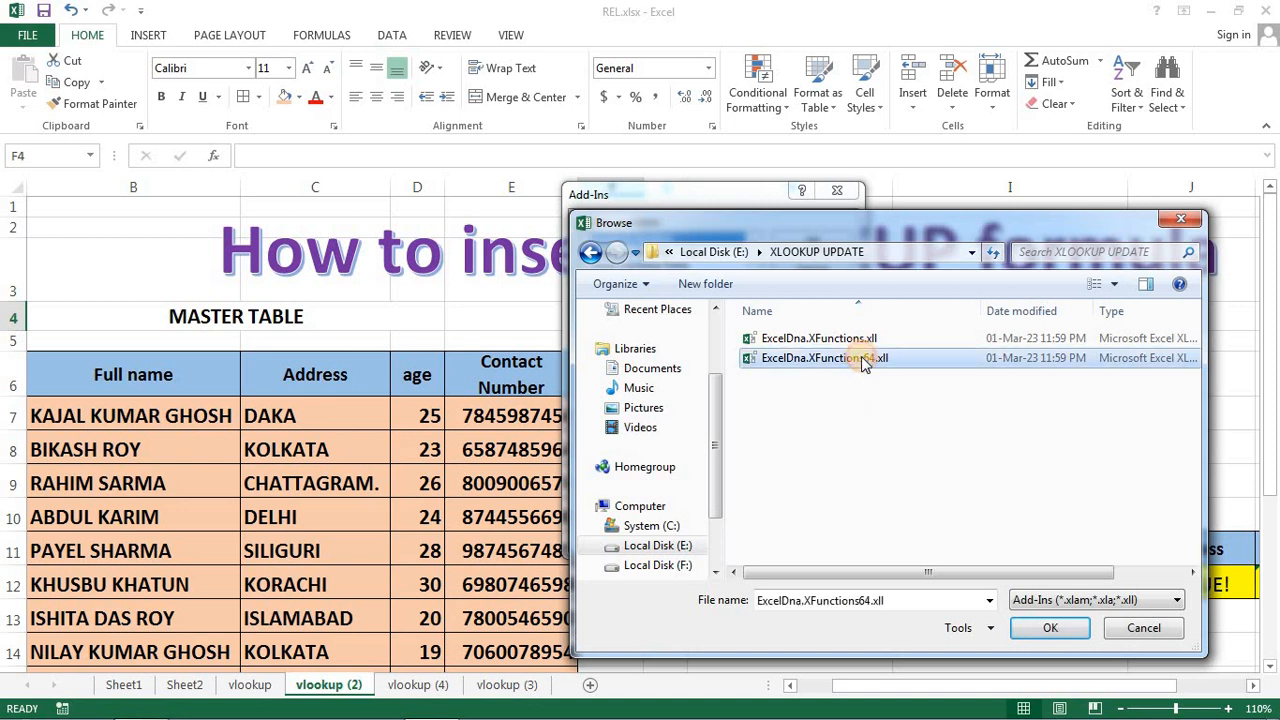
click(1057, 637)
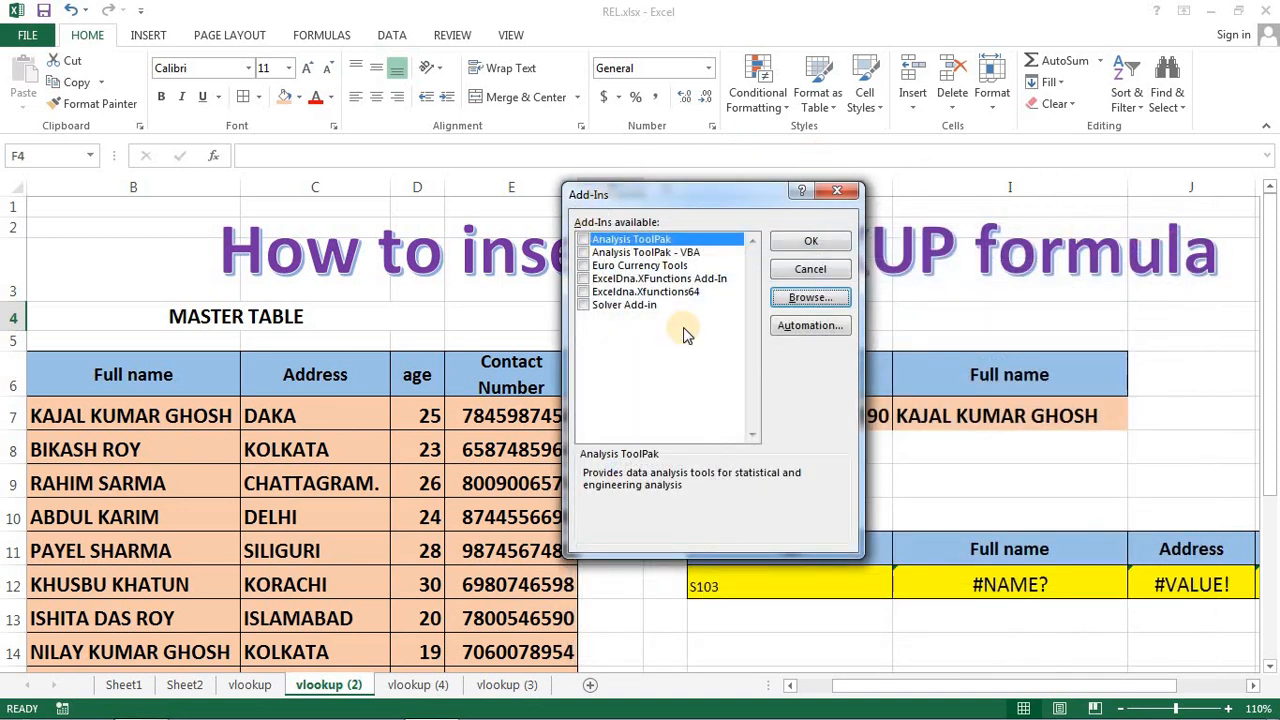
- Enable the ExcelDna.XFunctions Add-In in the list of available add-ins and apply it
click(584, 279)
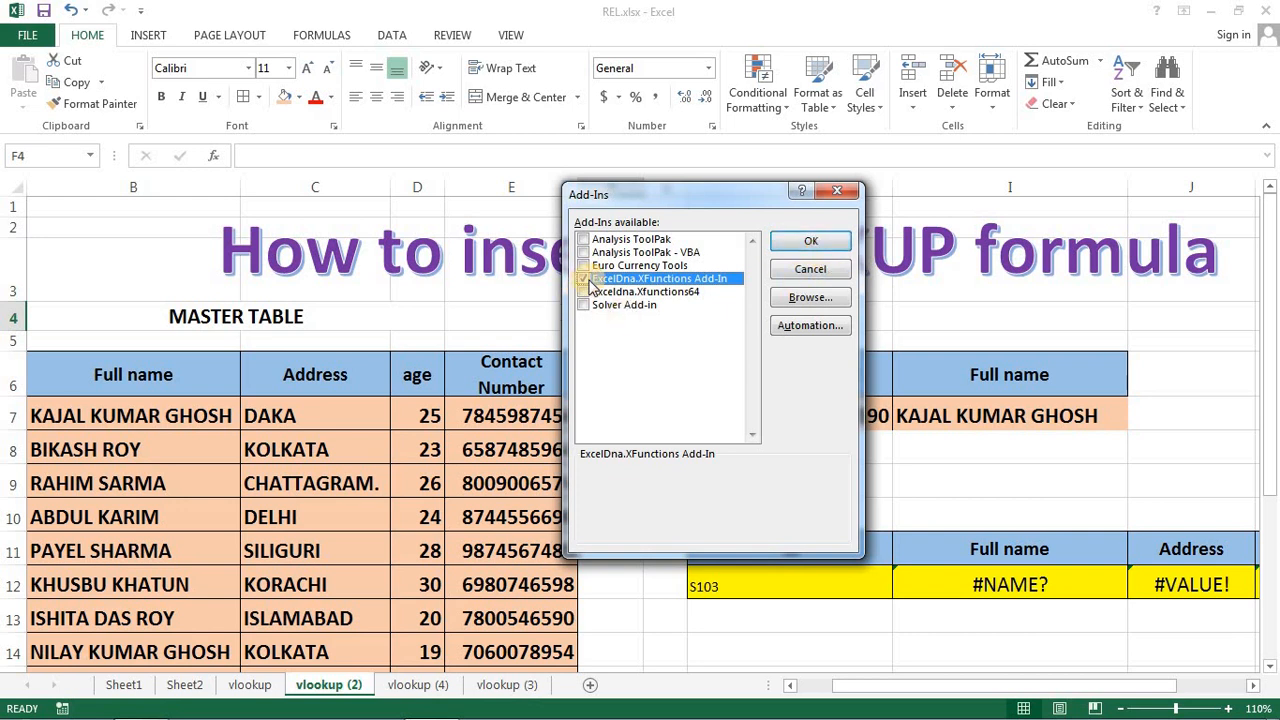
click(790, 243)
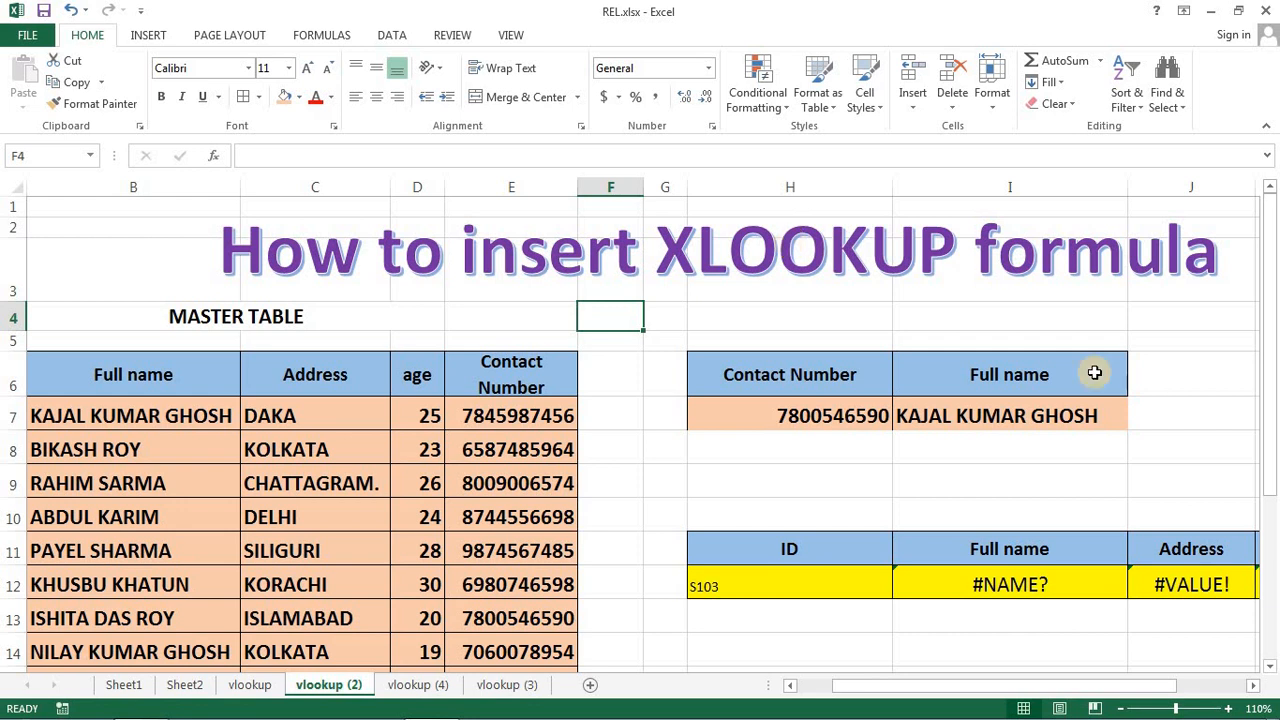
- Enter an XLOOKUP function without arguments in cell H9, using the suggested function name
click(824, 483)
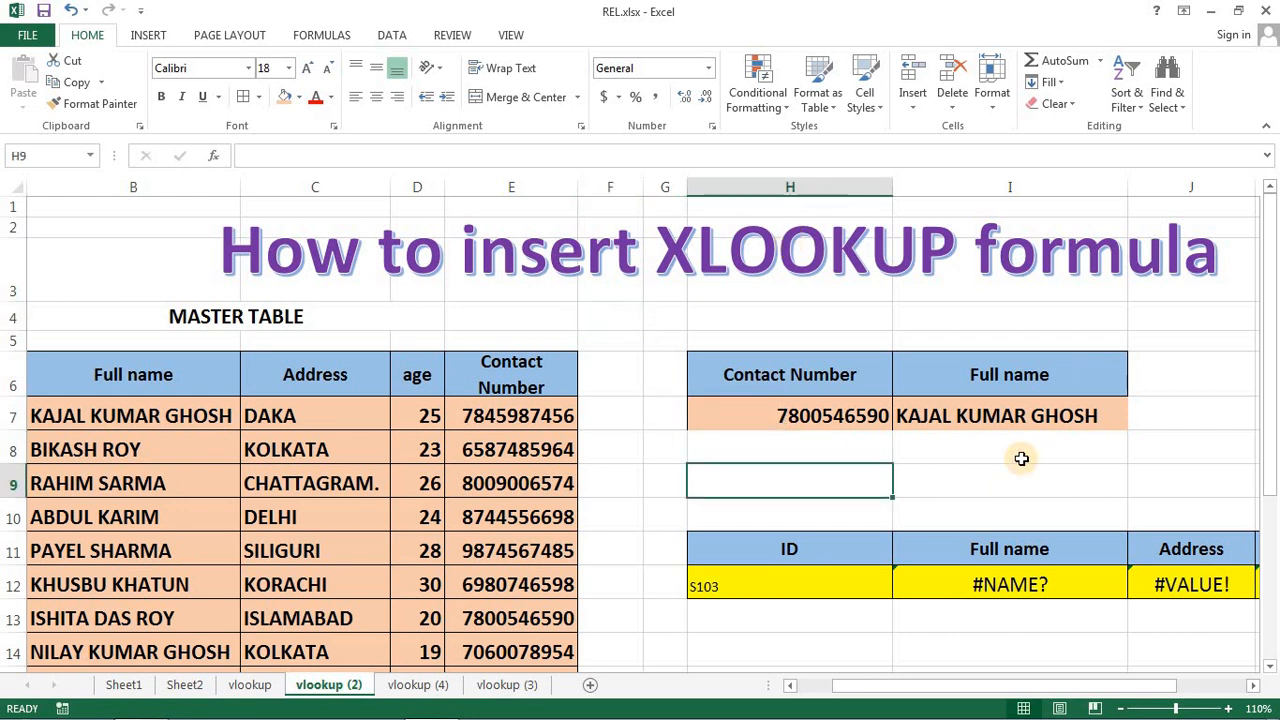
text(=xl)
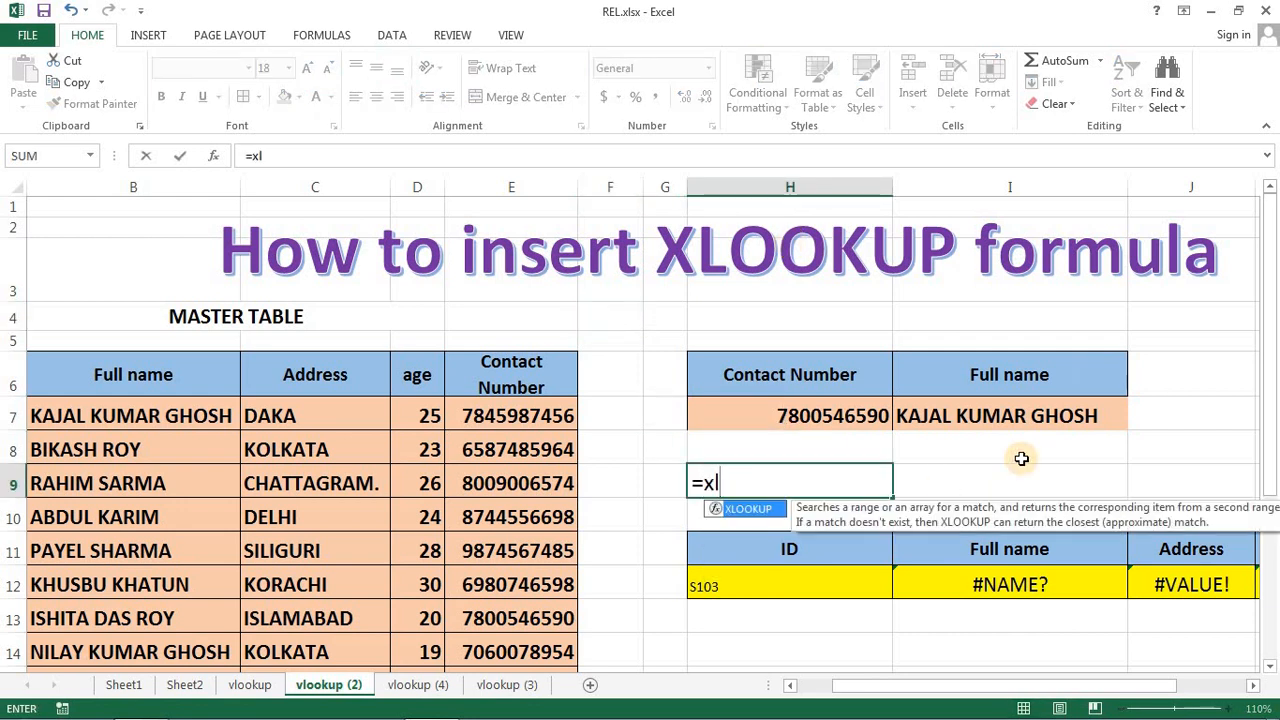
key(Tab)
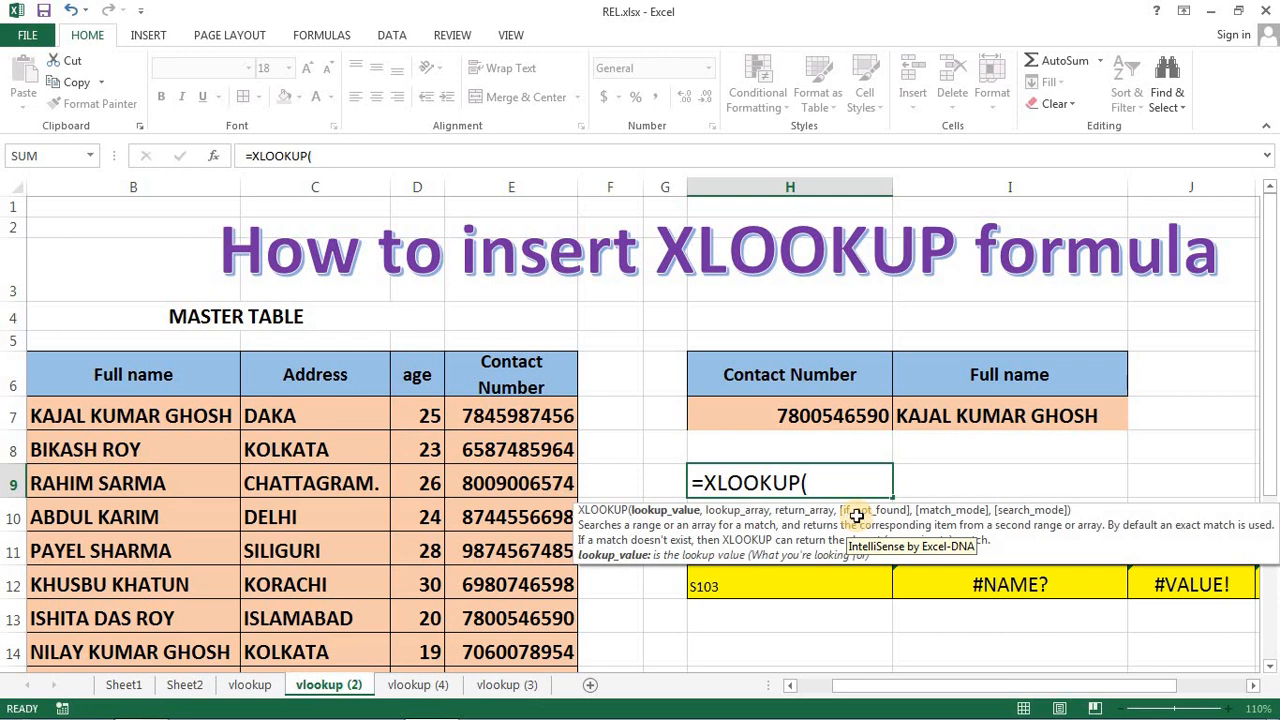
key(Tab)
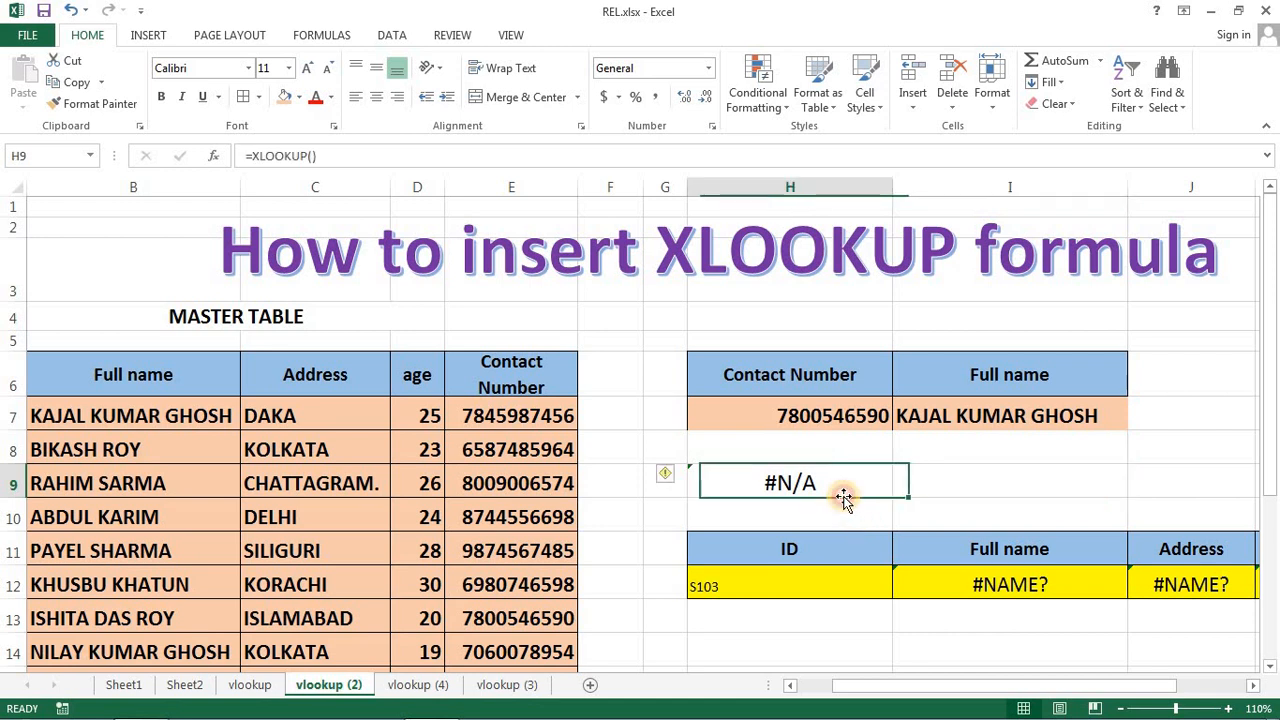
click(843, 499)
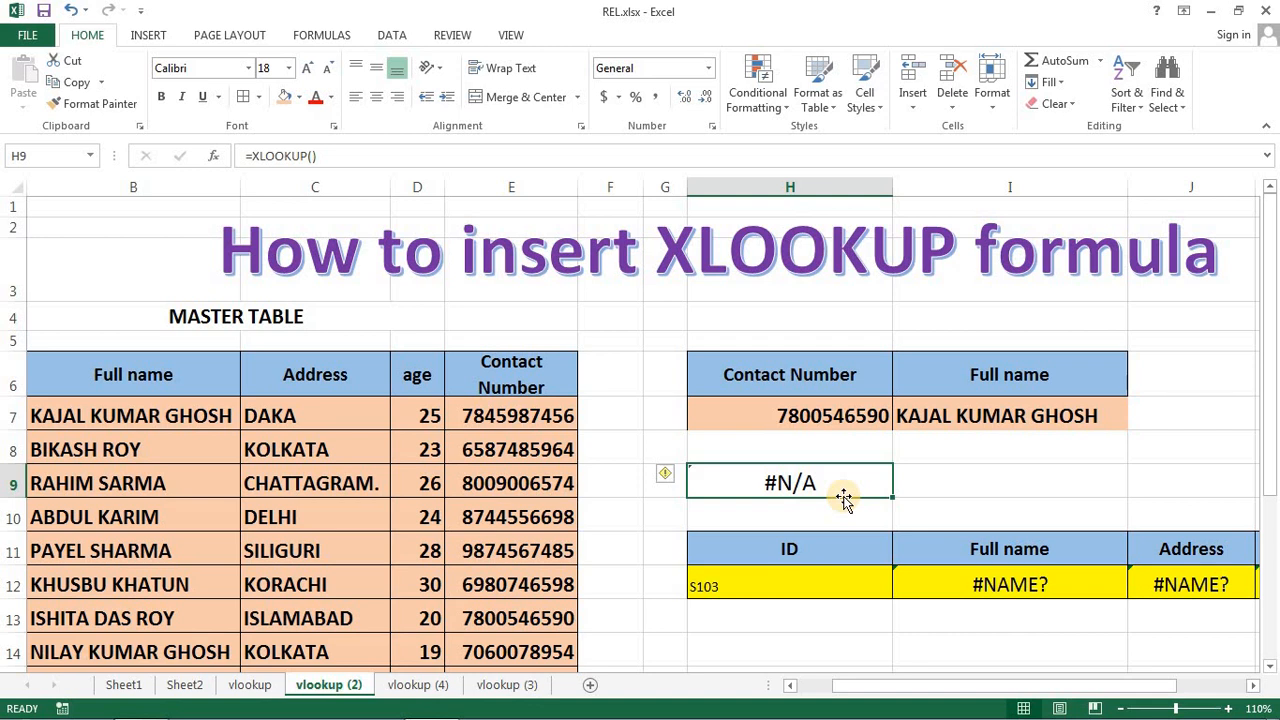